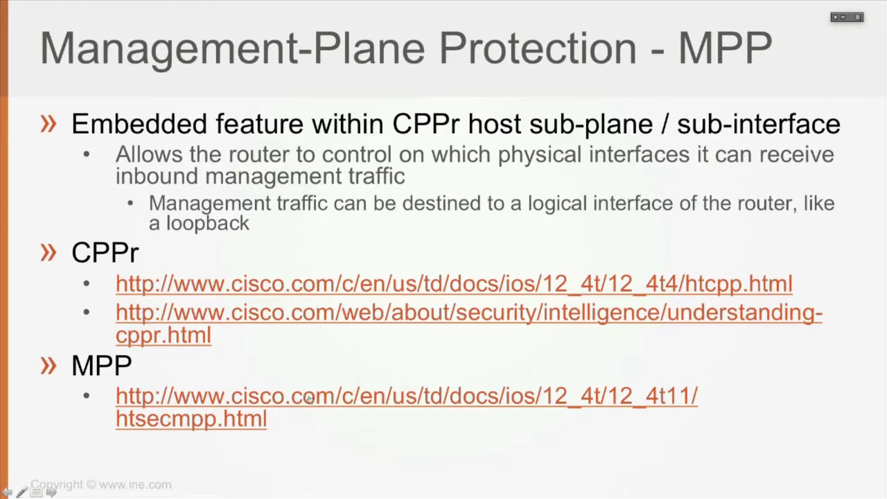
Step: Advance the slideshow from the Management-Plane Protection slide to the closing Q&A slide
{"action": "key", "text": "Right"}
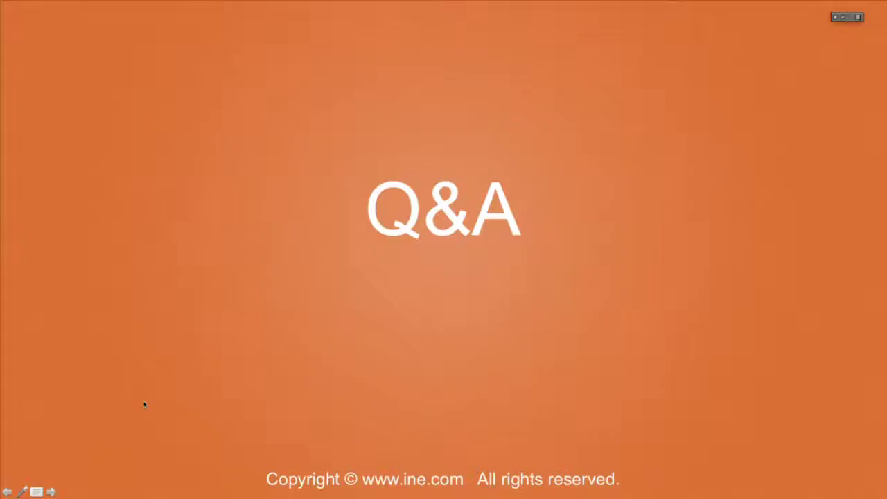
Step: End the slideshow and switch to the CCNA Security page in the browser
{"action": "key", "text": "Escape"}
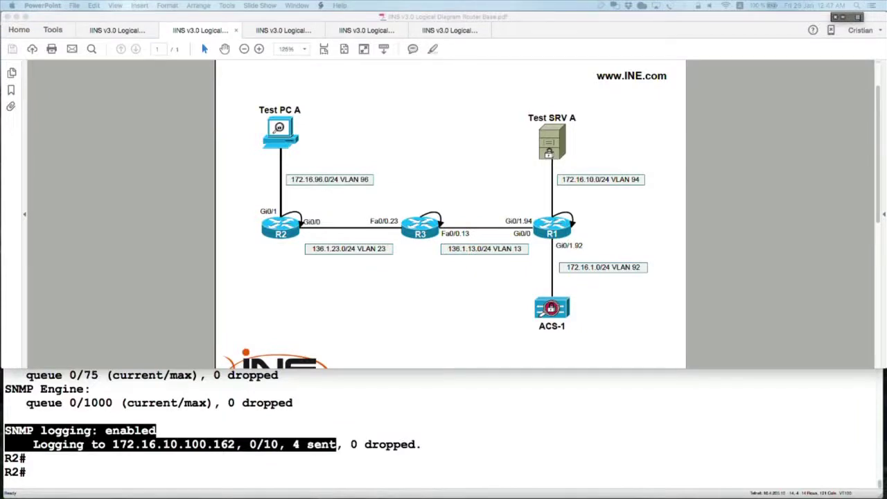
{"action": "key", "text": "super+Tab"}
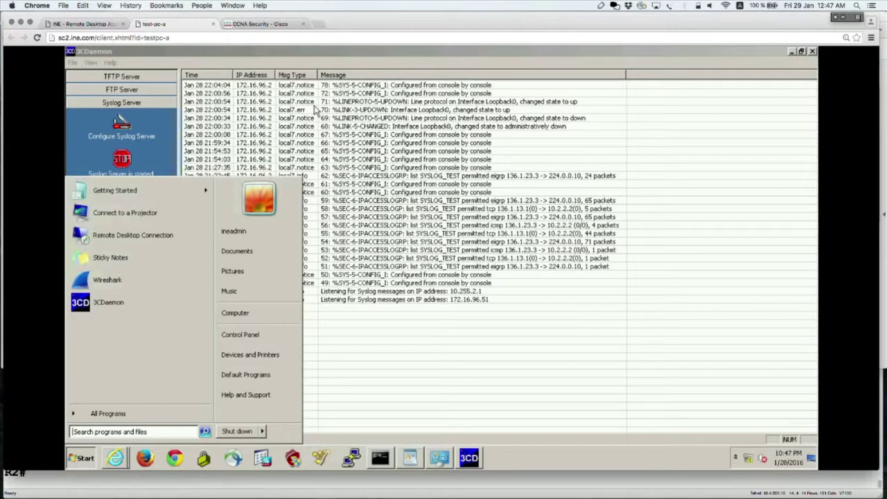
{"action": "left_click", "coordinate": [277, 23]}
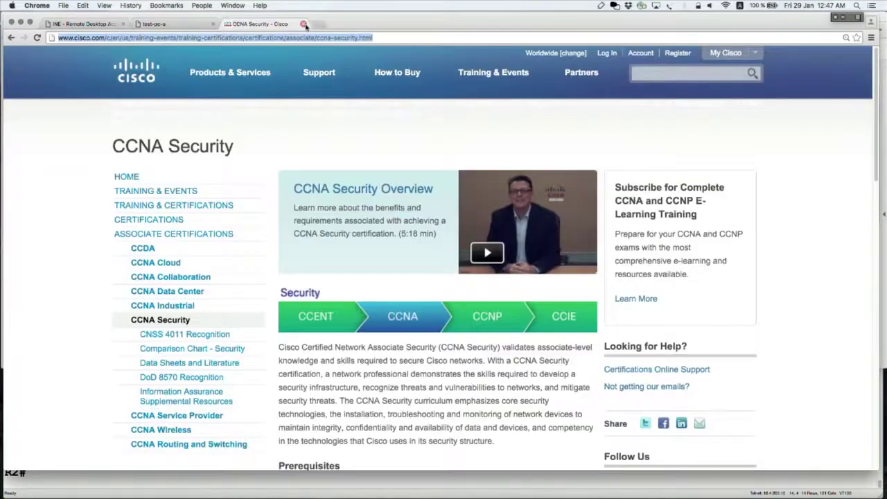
Step: Load Cisco's Management Plane Protection guide in a new tab, then bring back the topology PDF
{"action": "key", "text": "ctrl+t"}
{"action": "type", "text": "http://www.cisco.com/c/en/us/td/docs/ios/12_4t/12_4t11/htsecmpp.html"}
{"action": "key", "text": "Return"}
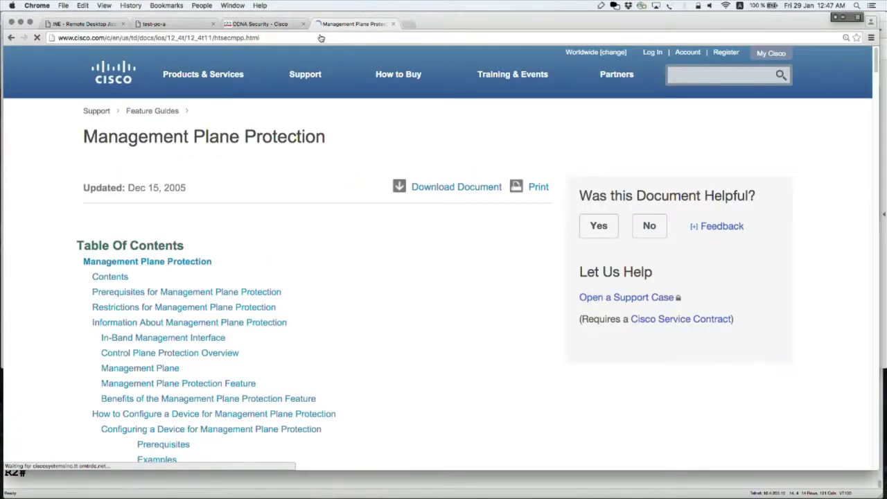
{"action": "key", "text": "super+Tab"}
{"action": "left_click", "coordinate": [847, 18]}
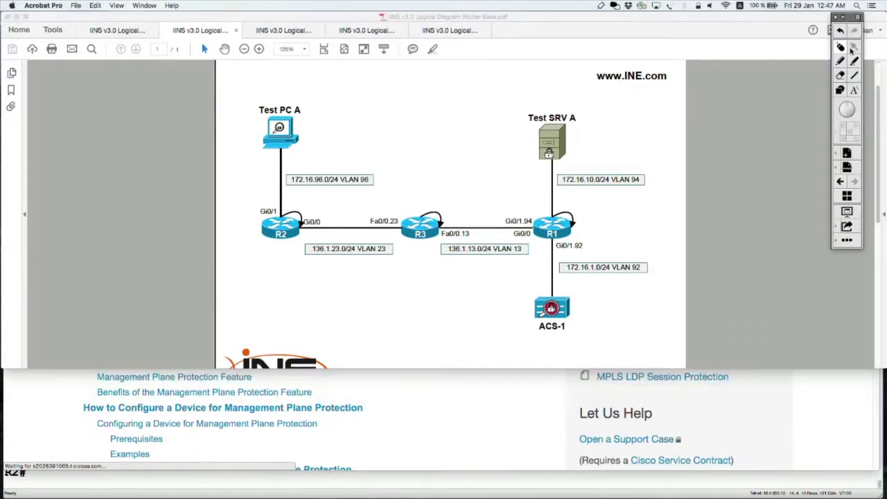
Step: Circle R3 on the topology diagram with the red pen
{"action": "left_click", "coordinate": [842, 61]}
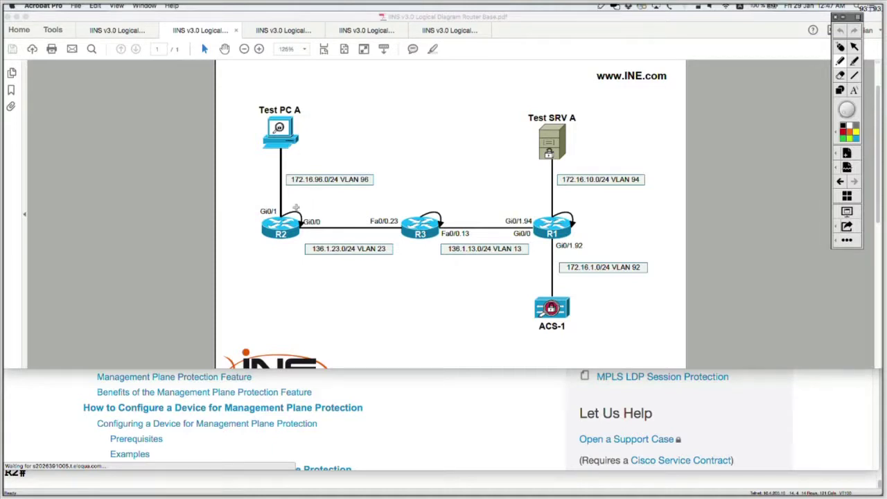
{"action": "mouse_move", "coordinate": [439, 208]}
{"action": "left_mouse_down"}
{"action": "mouse_move", "coordinate": [410, 209]}
{"action": "mouse_move", "coordinate": [444, 245]}
{"action": "mouse_move", "coordinate": [448, 231]}
{"action": "left_mouse_up"}
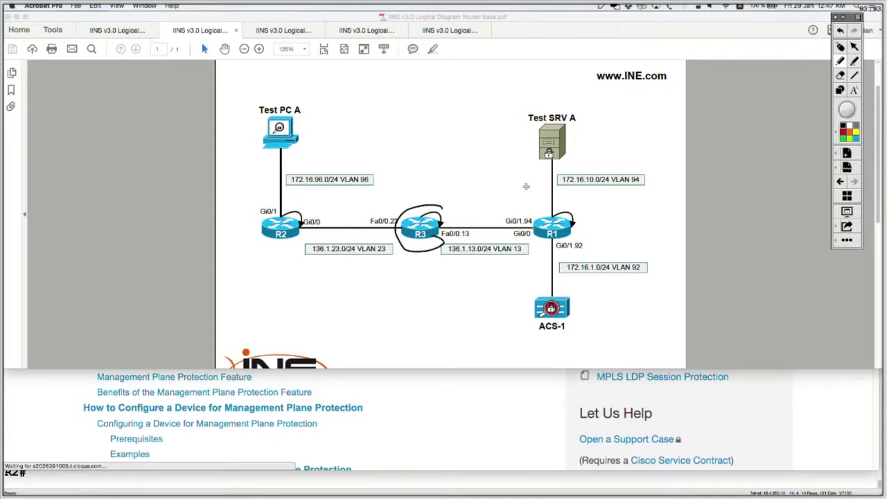
{"action": "left_click", "coordinate": [843, 133]}
{"action": "mouse_move", "coordinate": [444, 208]}
{"action": "left_mouse_down"}
{"action": "mouse_move", "coordinate": [426, 205]}
{"action": "mouse_move", "coordinate": [388, 229]}
{"action": "mouse_move", "coordinate": [442, 208]}
{"action": "left_mouse_up"}
Step: Draw red arrows from R1 and R2 toward R3, then erase the markup and return to SecureCRT
{"action": "mouse_move", "coordinate": [567, 211]}
{"action": "left_mouse_down"}
{"action": "mouse_move", "coordinate": [547, 202]}
{"action": "mouse_move", "coordinate": [463, 209]}
{"action": "mouse_move", "coordinate": [467, 216]}
{"action": "mouse_move", "coordinate": [450, 219]}
{"action": "mouse_move", "coordinate": [472, 240]}
{"action": "left_mouse_up"}
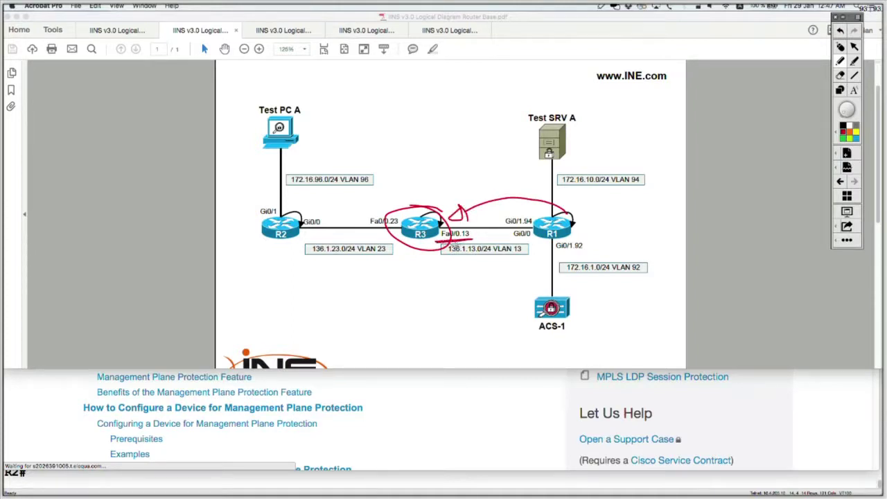
{"action": "mouse_move", "coordinate": [288, 206]}
{"action": "left_mouse_down"}
{"action": "mouse_move", "coordinate": [399, 206]}
{"action": "mouse_move", "coordinate": [401, 238]}
{"action": "left_mouse_up"}
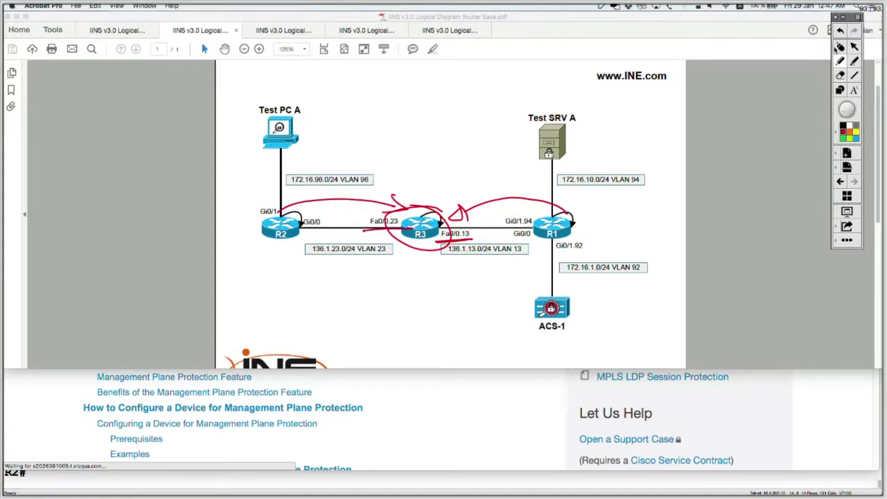
{"action": "left_click", "coordinate": [843, 152]}
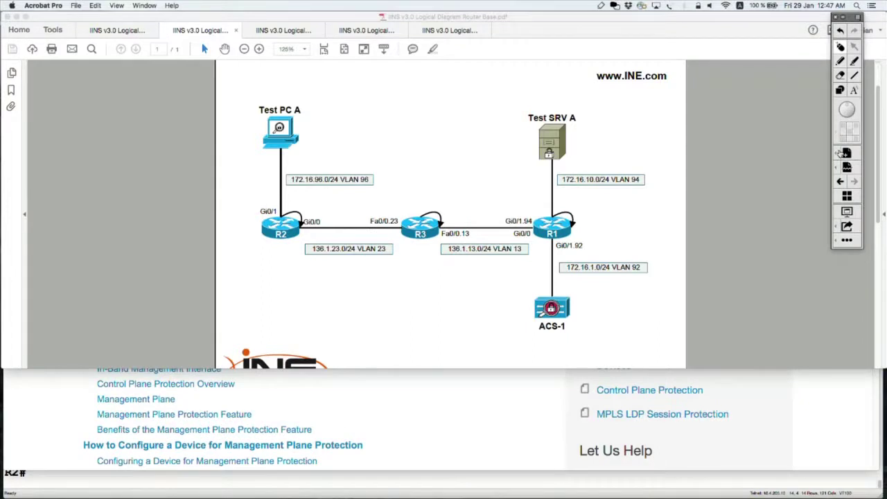
{"action": "left_click", "coordinate": [846, 109]}
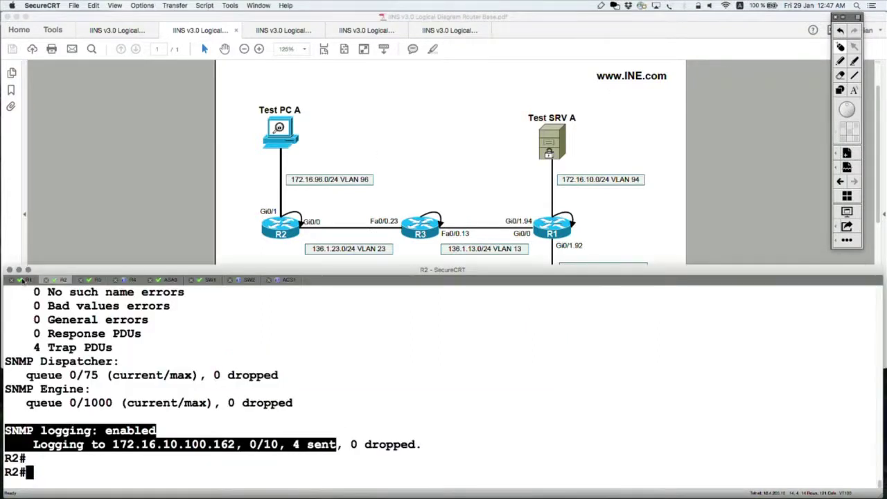
Step: From R1, telnet to 10.3.3.3 and highlight the refused connection
{"action": "left_click", "coordinate": [23, 280]}
{"action": "key", "text": "Return"}
{"action": "key", "text": "Return"}
{"action": "key", "text": "Return"}
{"action": "key", "text": "Return"}
{"action": "key", "text": "Return"}
{"action": "key", "text": "ctrl+z"}
{"action": "type", "text": "tel"}
{"action": "key", "text": "Tab"}
{"action": "type", "text": "10.3.3.3"}
{"action": "key", "text": "Return"}
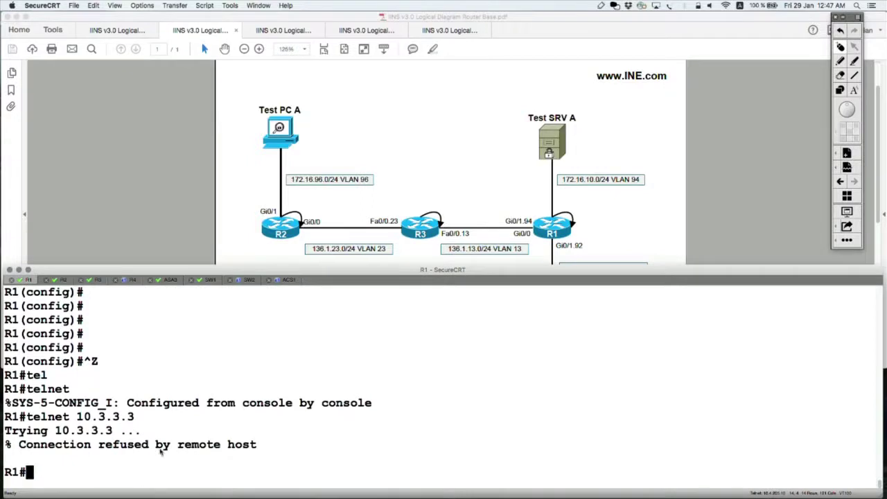
{"action": "left_click_drag", "start_coordinate": [261, 447], "coordinate": [5, 415]}
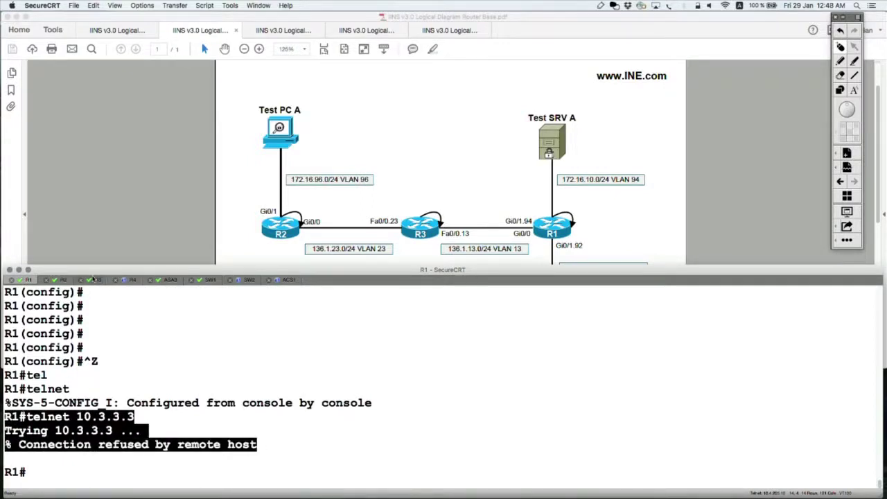
Step: On R3, show the running-config line section (SSH-only vty) and enter global configuration mode
{"action": "left_click", "coordinate": [99, 280]}
{"action": "key", "text": "Return"}
{"action": "key", "text": "Return"}
{"action": "key", "text": "Return"}
{"action": "type", "text": "show run"}
{"action": "key", "text": "Tab"}
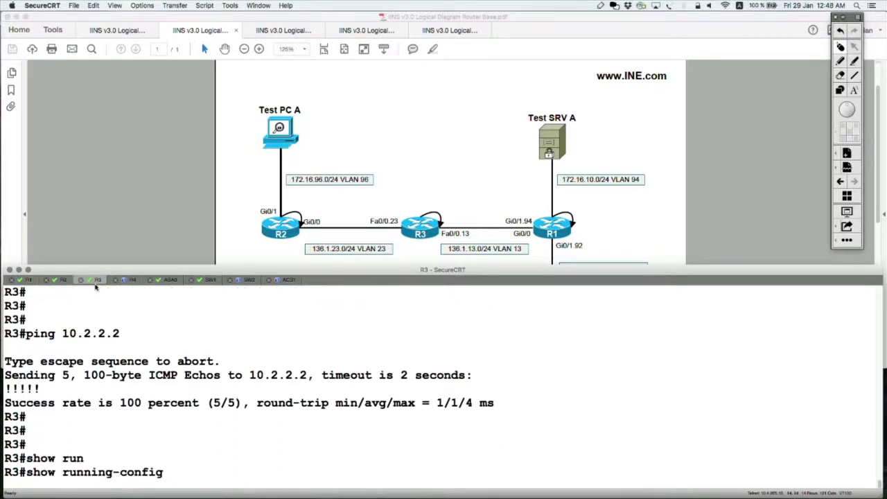
{"action": "type", "text": "| sec line"}
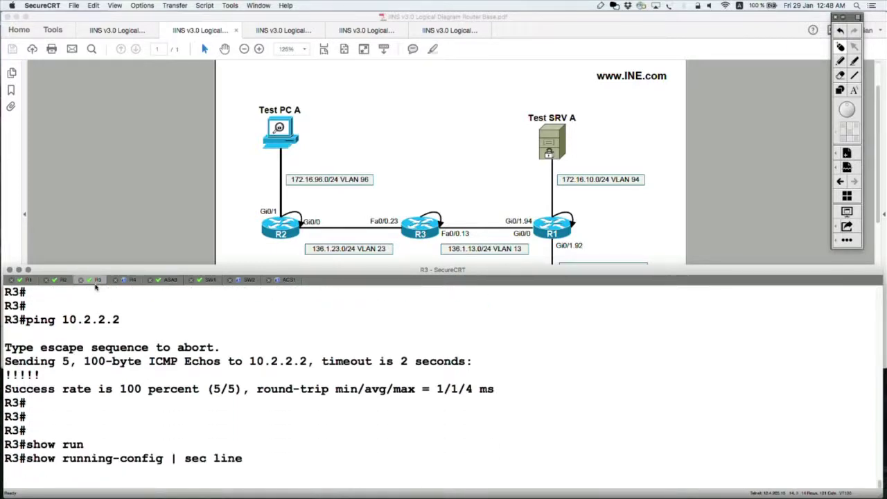
{"action": "key", "text": "Return"}
{"action": "type", "text": "cpnf t"}
{"action": "key", "text": "Return"}
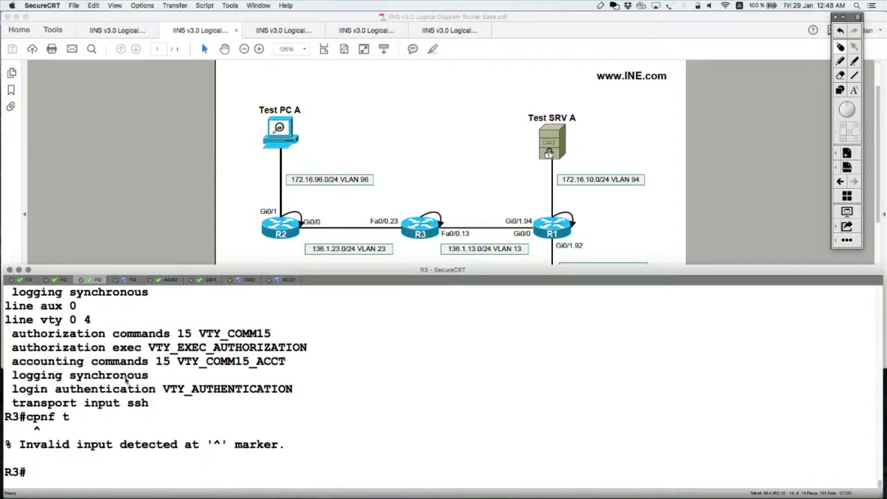
{"action": "type", "text": "conf t"}
{"action": "key", "text": "Return"}
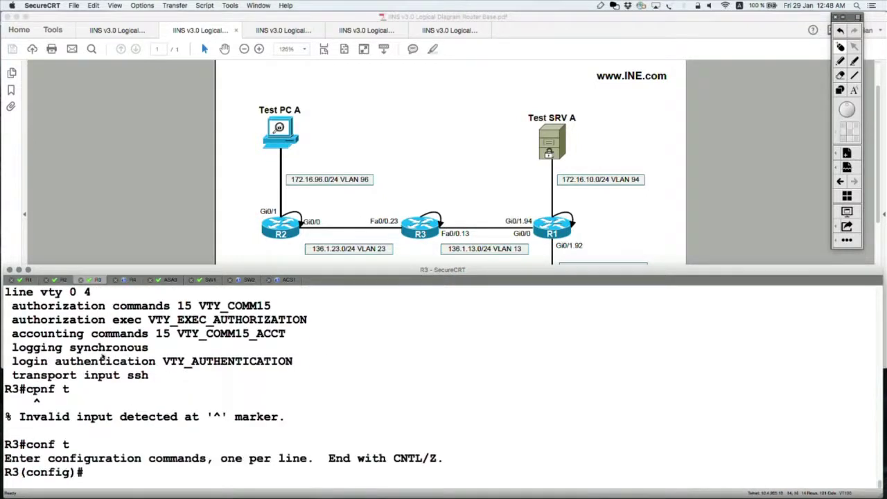
Step: Set 'transport input telnet ssh' under line vty 0 4 on R3
{"action": "triple_click", "coordinate": [74, 294]}
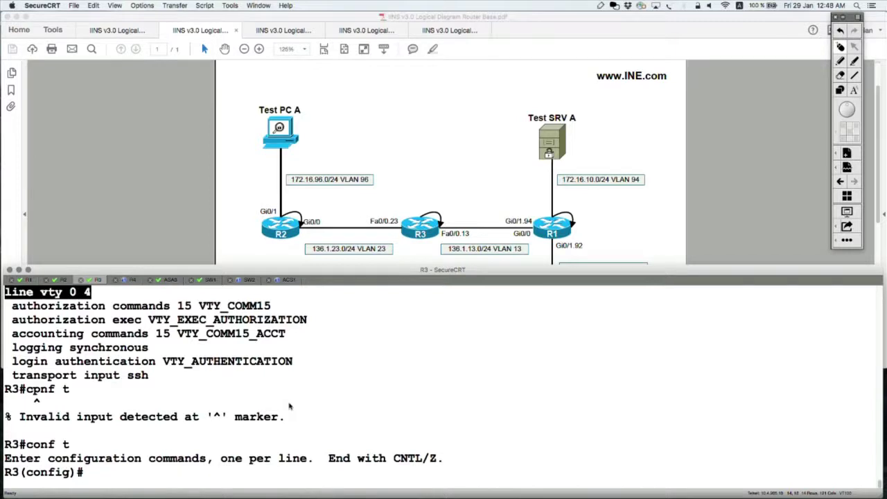
{"action": "type", "text": "line vty 0 4"}
{"action": "key", "text": "Return"}
{"action": "type", "text": "tra"}
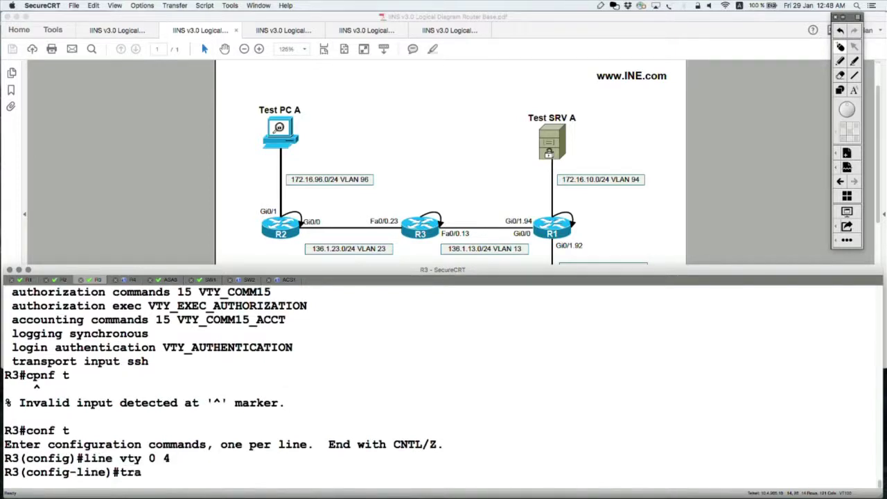
{"action": "key", "text": "Tab"}
{"action": "type", "text": "in"}
{"action": "key", "text": "Tab"}
{"action": "type", "text": "te"}
{"action": "key", "text": "Tab"}
{"action": "type", "text": "s"}
{"action": "key", "text": "Tab"}
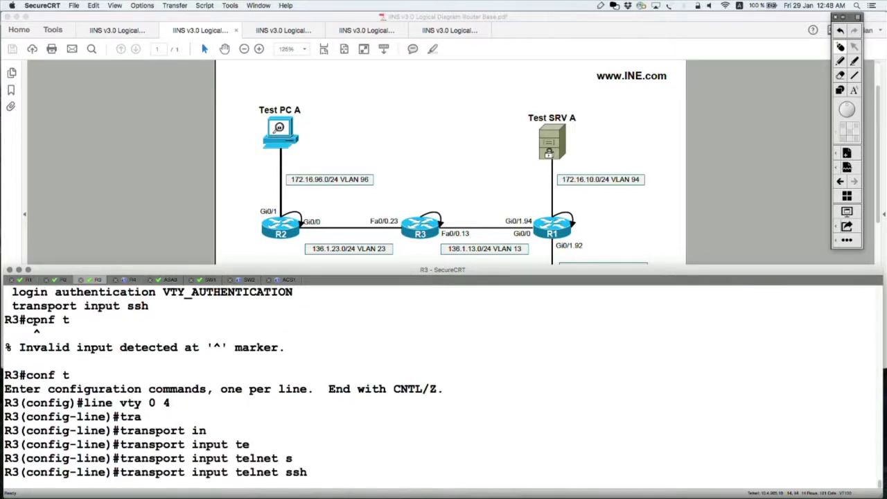
{"action": "key", "text": "Return"}
{"action": "key", "text": "ctrl+z"}
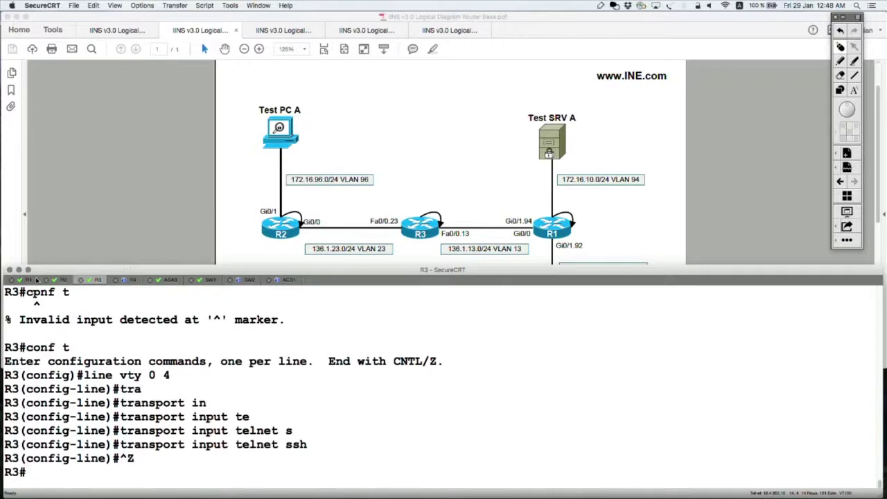
Step: Retry telnet 10.3.3.3 from R1, which now connects
{"action": "left_click", "coordinate": [29, 280]}
{"action": "key", "text": "Return"}
{"action": "key", "text": "Return"}
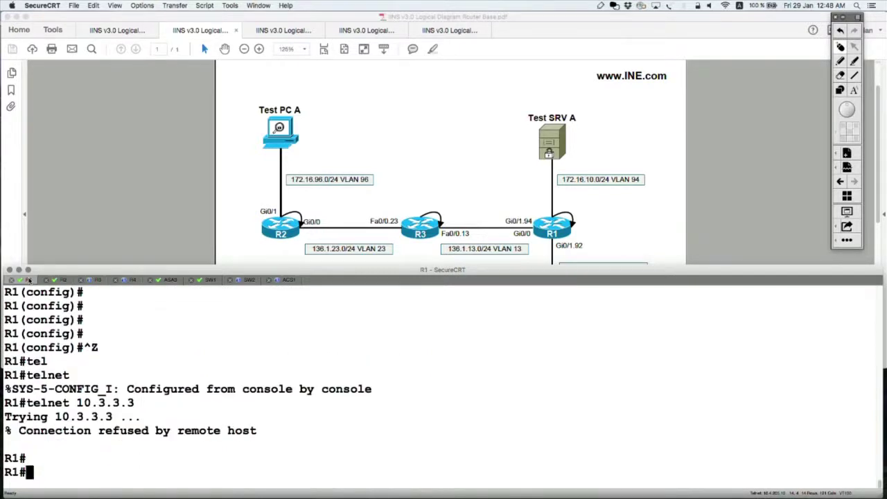
{"action": "key", "text": "Up"}
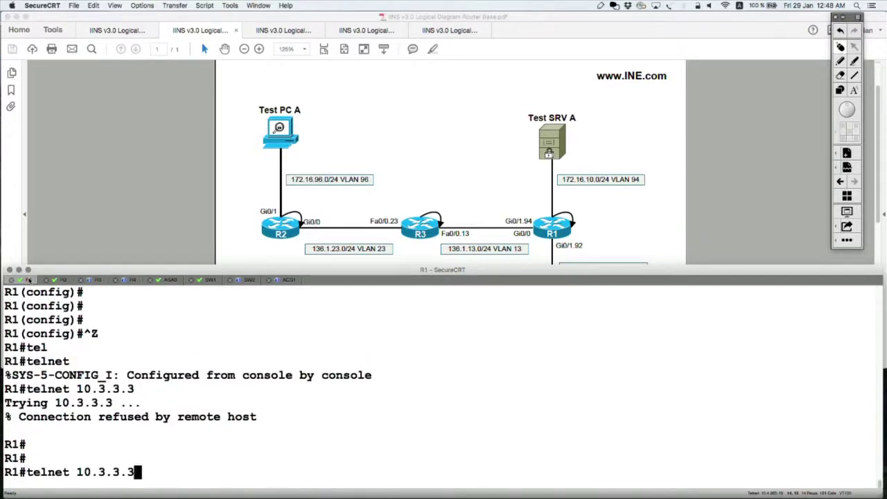
{"action": "key", "text": "Return"}
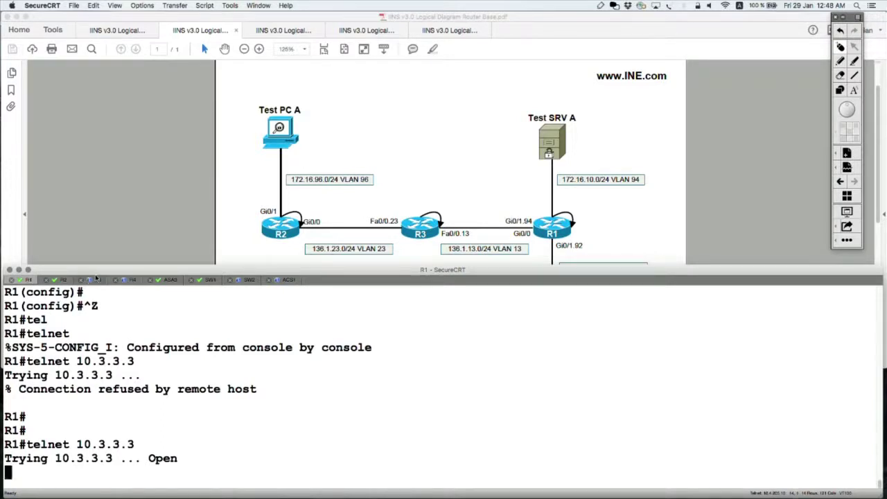
Step: Display R3's running configuration for interface FastEthernet0/0.13
{"action": "left_click", "coordinate": [97, 279]}
{"action": "key", "text": "Return"}
{"action": "key", "text": "Return"}
{"action": "key", "text": "Return"}
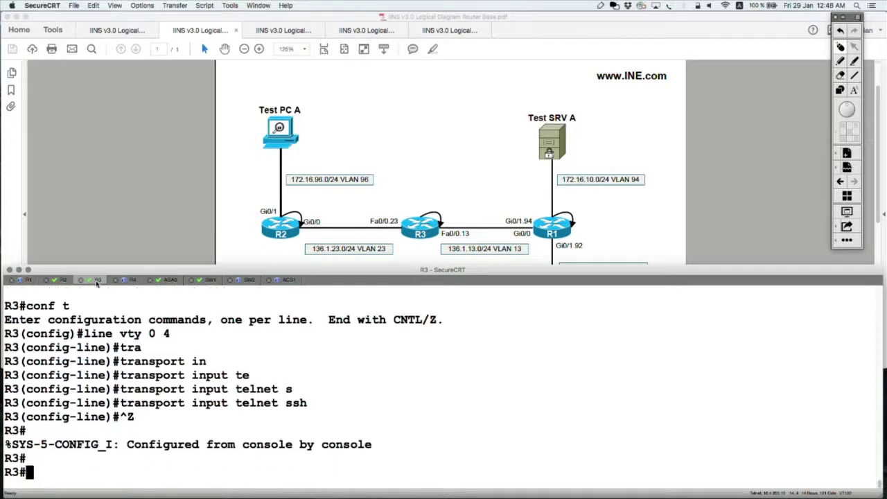
{"action": "type", "text": "show run"}
{"action": "key", "text": "Tab"}
{"action": "type", "text": "in"}
{"action": "key", "text": "Tab"}
{"action": "type", "text": "fig interface f"}
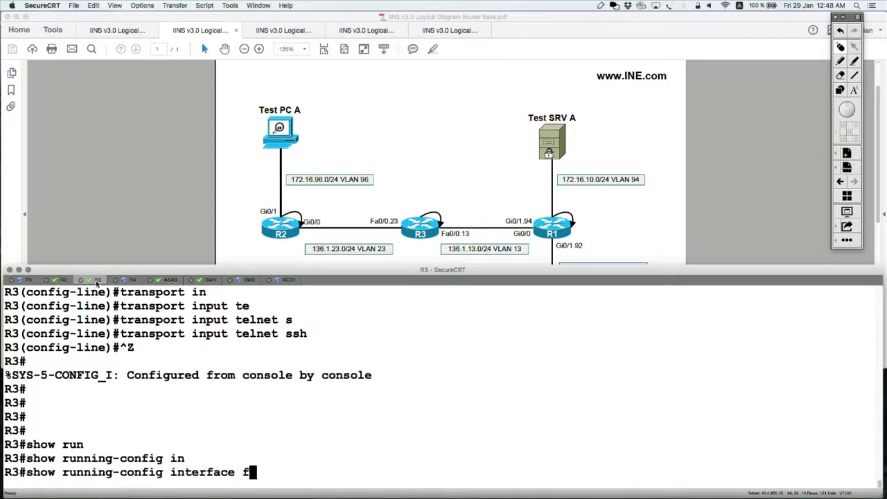
{"action": "key", "text": "Tab"}
{"action": "type", "text": "0/0.13"}
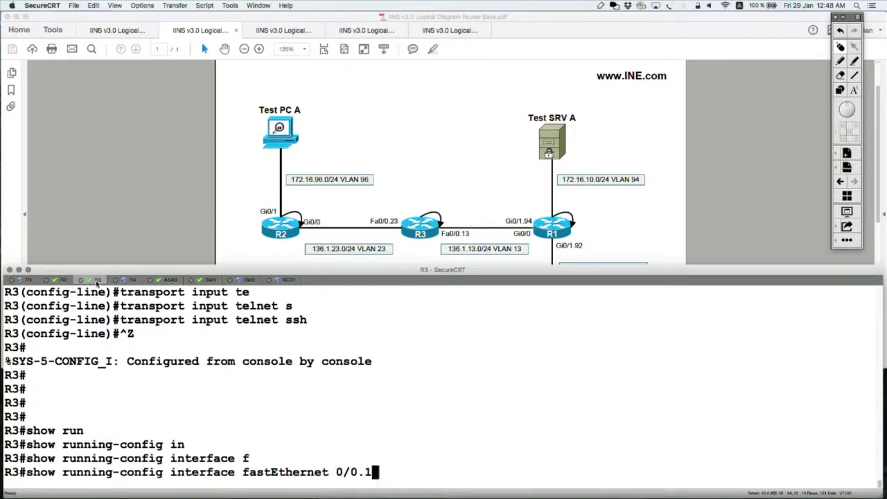
{"action": "key", "text": "Return"}
Step: Remove 'ip access-group TACACS_DROP in' from FastEthernet0/0.13 on R3
{"action": "type", "text": "cofn t"}
{"action": "key", "text": "Return"}
{"action": "type", "text": "conf t"}
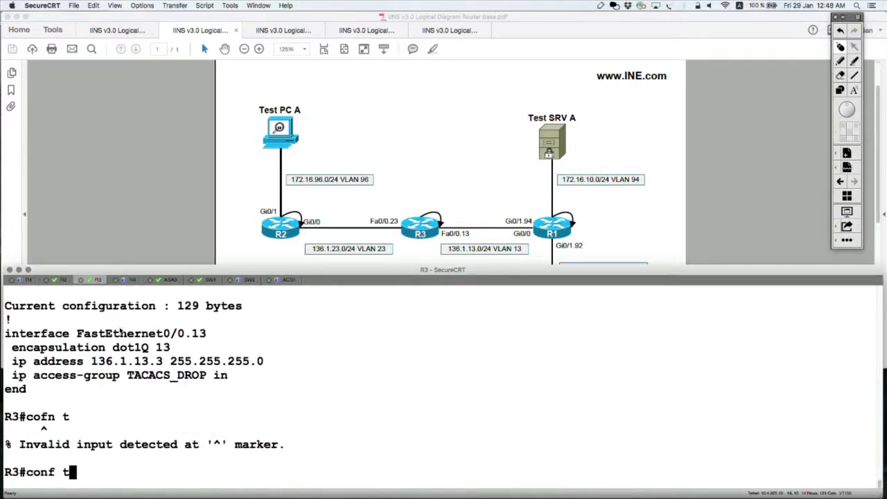
{"action": "triple_click", "coordinate": [121, 333]}
{"action": "key", "text": "super+c"}
{"action": "key", "text": "Return"}
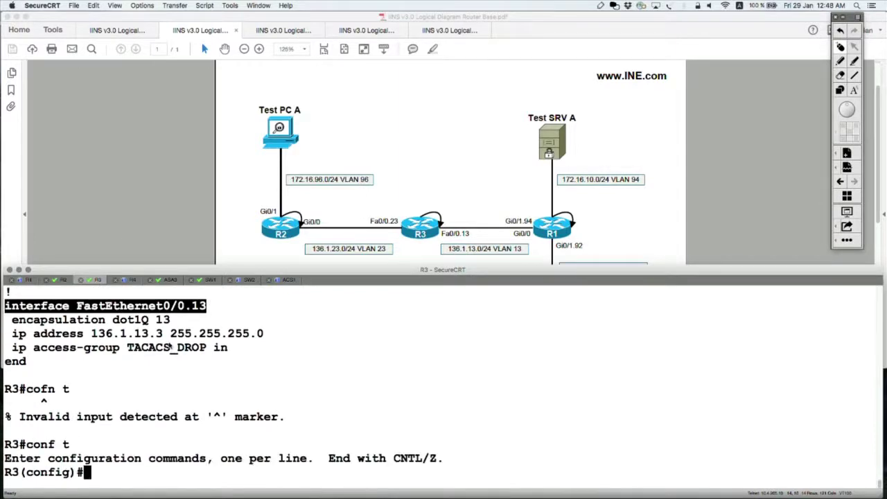
{"action": "key", "text": "super+v"}
{"action": "key", "text": "Return"}
{"action": "type", "text": "no"}
{"action": "triple_click", "coordinate": [158, 334]}
{"action": "type", "text": "ip access-group TACACS_DROP in"}
{"action": "key", "text": "Return"}
{"action": "key", "text": "ctrl+z"}
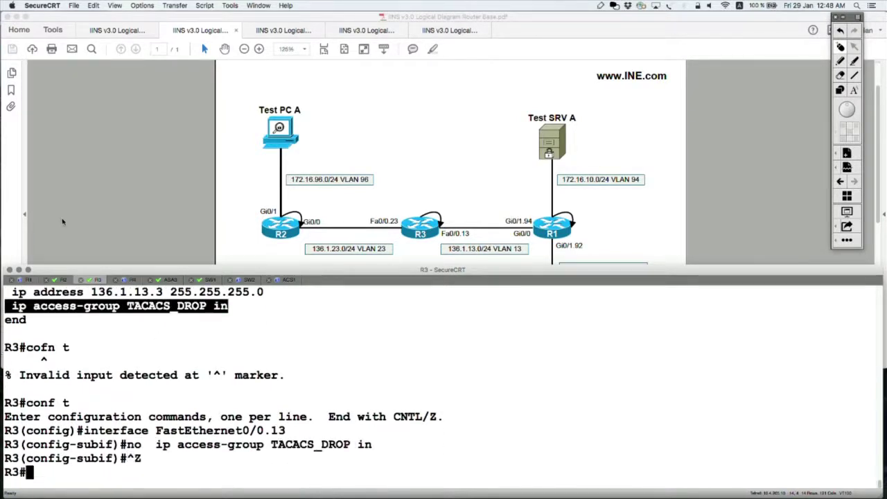
Step: On R1, disconnect session 1, telnet to 10.3.3.3 with the TACACS login, then exit
{"action": "left_click", "coordinate": [29, 280]}
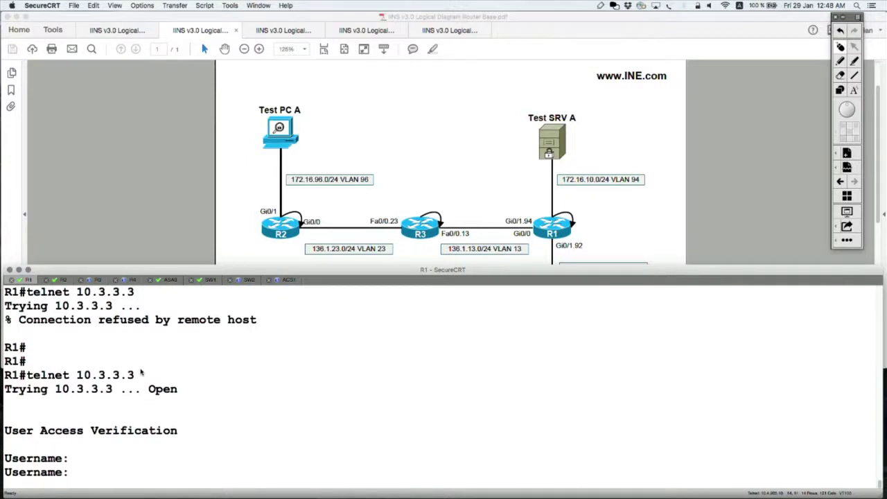
{"action": "key", "text": "ctrl+shift+6"}
{"action": "type", "text": "xdisco"}
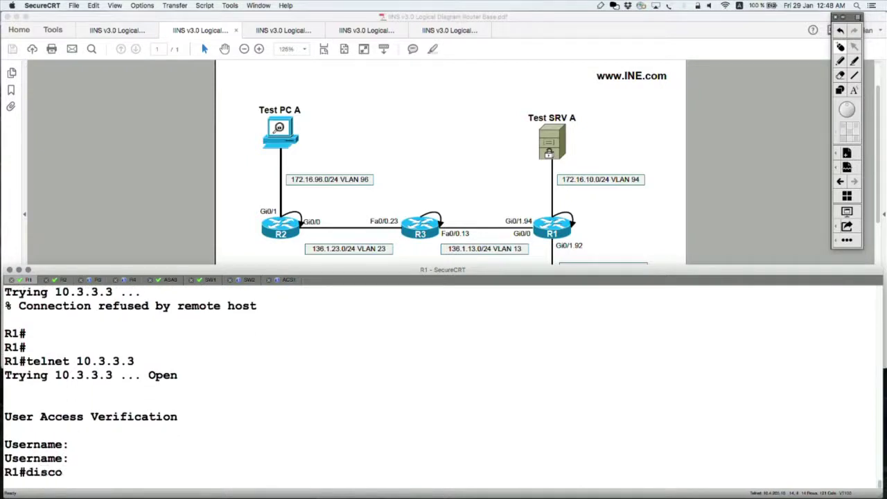
{"action": "key", "text": "Tab"}
{"action": "type", "text": "1"}
{"action": "key", "text": "Return"}
{"action": "key", "text": "Return"}
{"action": "key", "text": "Return"}
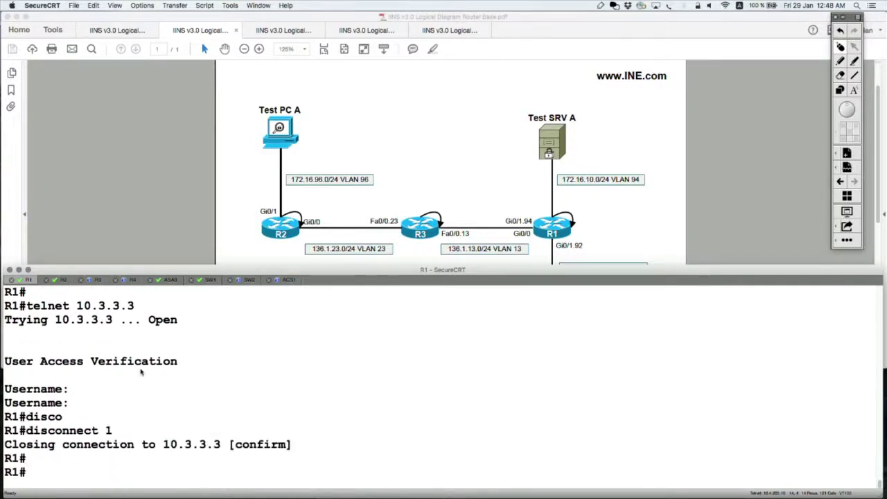
{"action": "key", "text": "Up"}
{"action": "key", "text": "Up"}
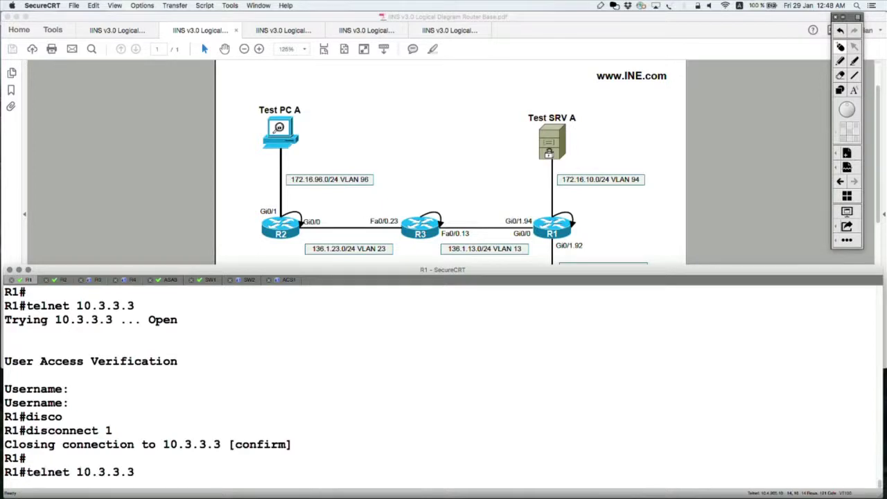
{"action": "key", "text": "Return"}
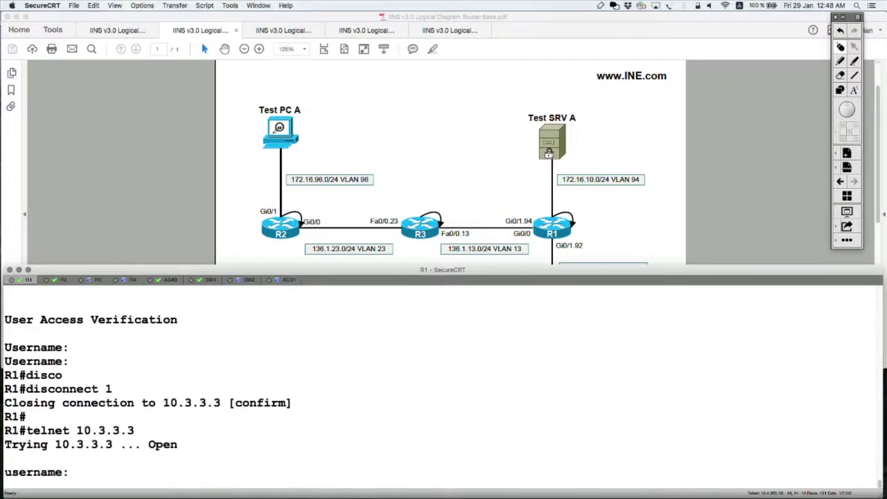
{"action": "type", "text": "tacacs"}
{"action": "key", "text": "Return"}
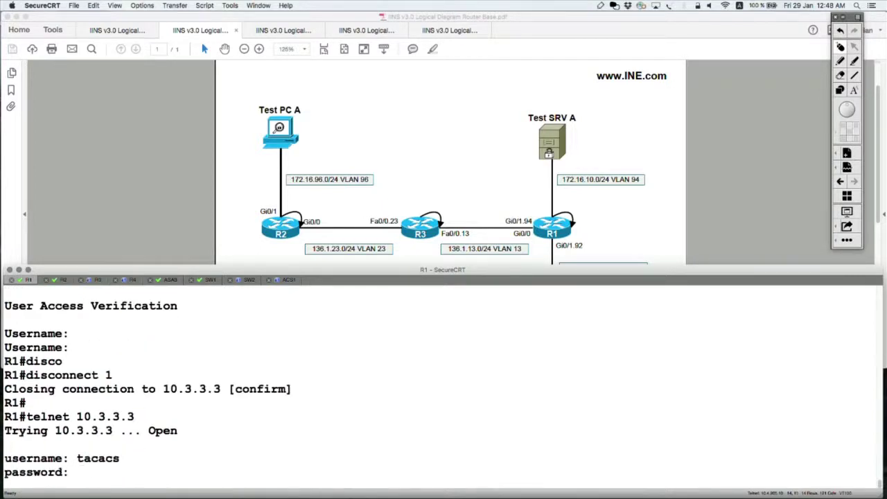
{"action": "key", "text": "Return"}
{"action": "type", "text": "exit"}
{"action": "key", "text": "Return"}
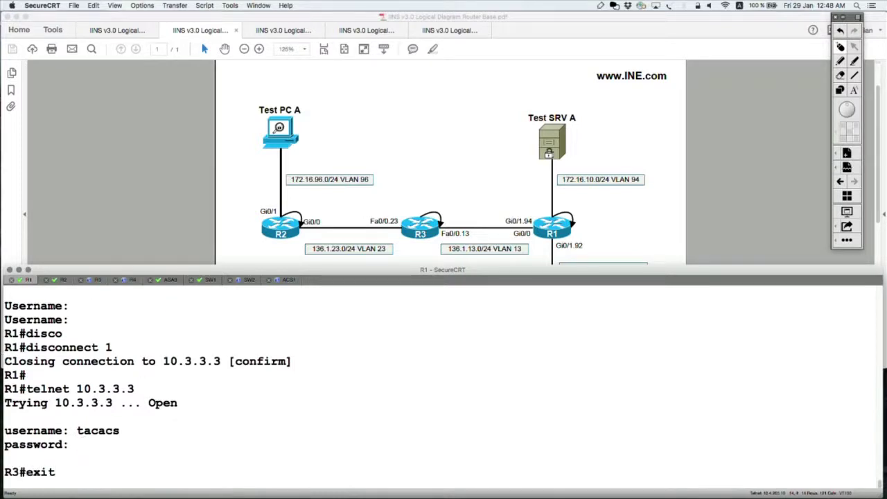
Step: On R2, telnet to 10.3.3.3, log in with the TACACS username and password, then exit
{"action": "left_click", "coordinate": [63, 280]}
{"action": "key", "text": "Return"}
{"action": "key", "text": "Return"}
{"action": "key", "text": "Return"}
{"action": "key", "text": "Return"}
{"action": "key", "text": "Return"}
{"action": "type", "text": "tel"}
{"action": "key", "text": "Tab"}
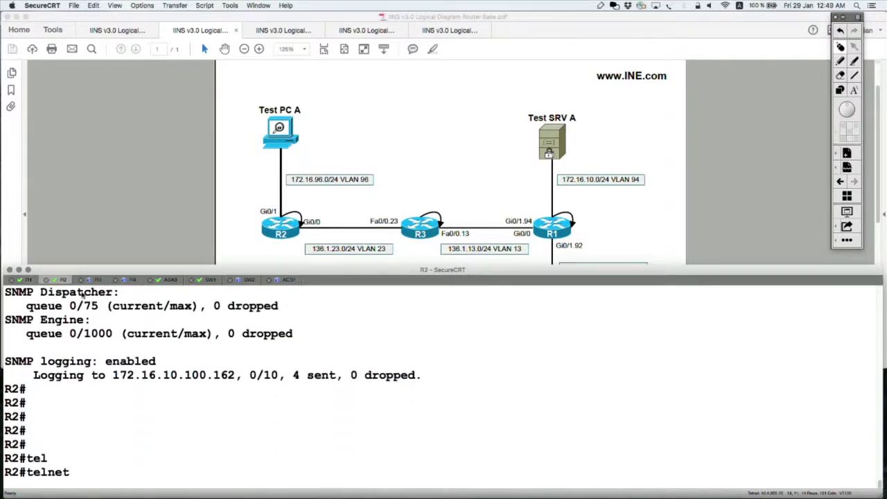
{"action": "type", "text": "10.3.3.3"}
{"action": "key", "text": "Return"}
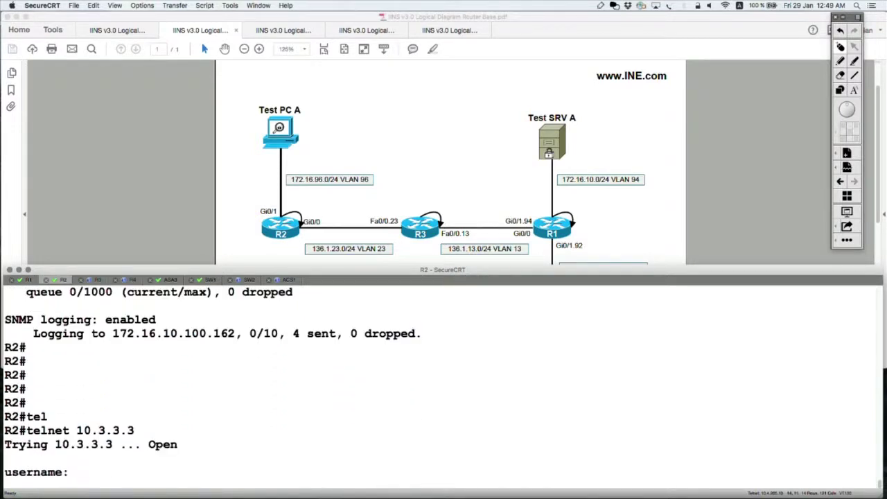
{"action": "type", "text": "tacacs"}
{"action": "key", "text": "Return"}
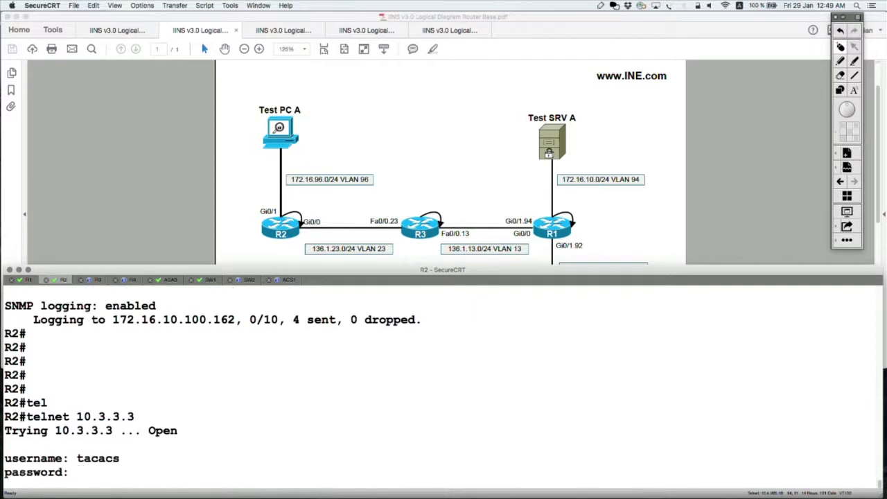
{"action": "type", "text": "cisco"}
{"action": "key", "text": "Return"}
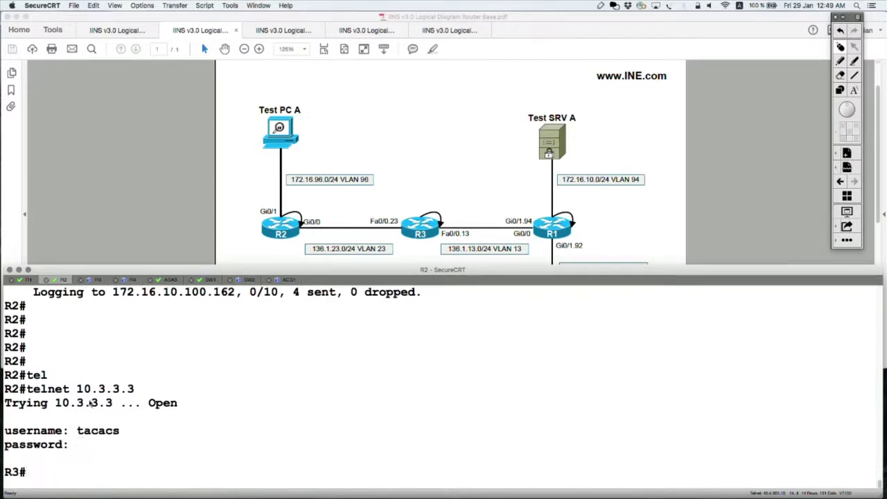
{"action": "type", "text": "exit"}
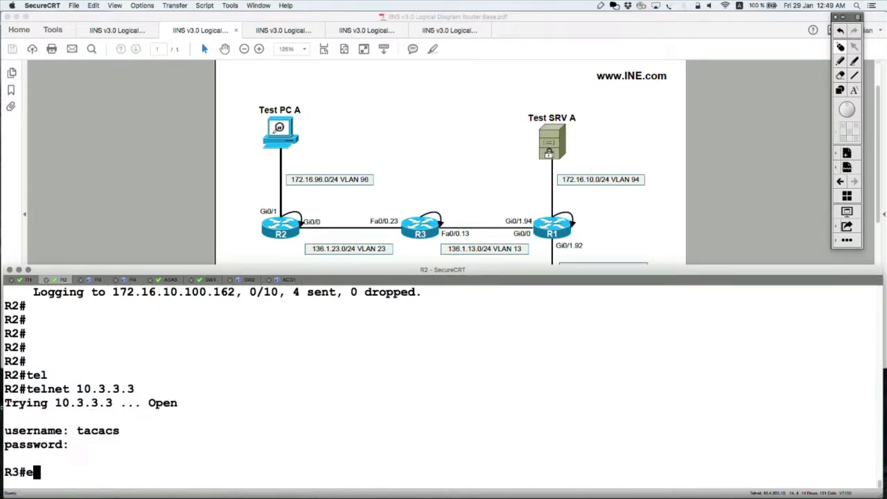
{"action": "key", "text": "Return"}
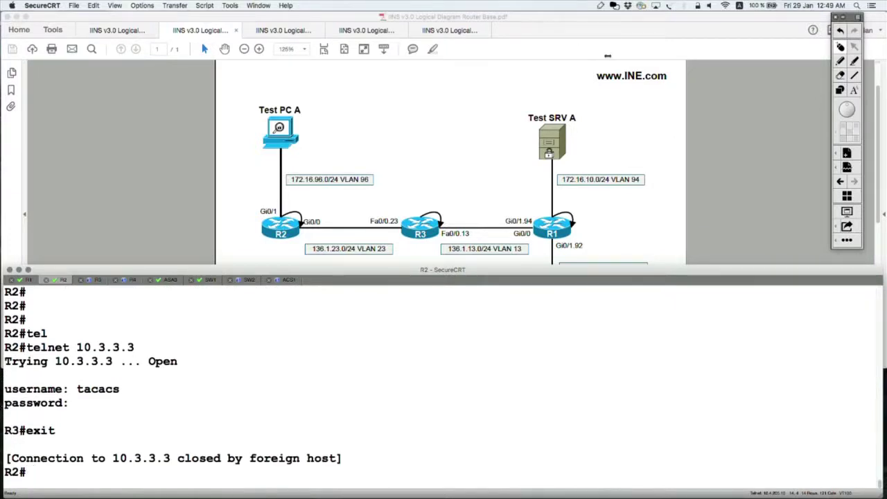
{"action": "left_click", "coordinate": [739, 115]}
Step: Circle the Fa0/0.23 and Fa0/0.13 labels, undo them, and write 'APP' with an arrow above R3
{"action": "left_click", "coordinate": [839, 60]}
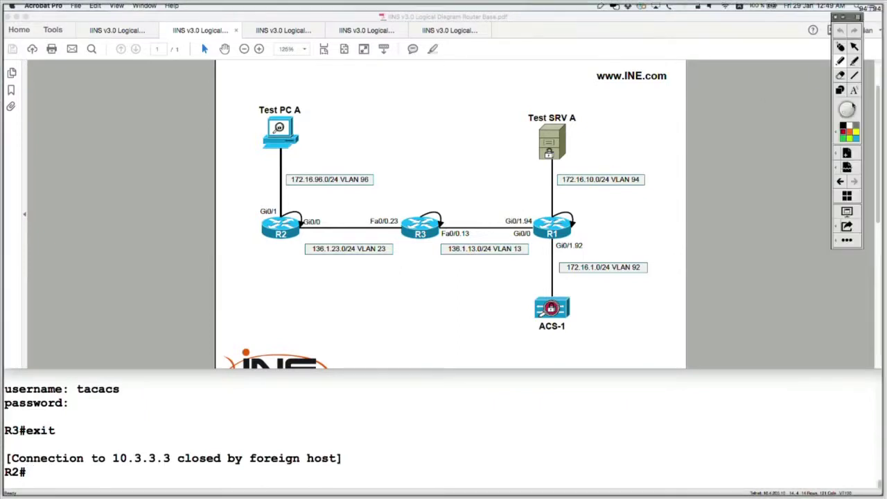
{"action": "mouse_move", "coordinate": [411, 209]}
{"action": "left_mouse_down"}
{"action": "mouse_move", "coordinate": [377, 208]}
{"action": "mouse_move", "coordinate": [411, 209]}
{"action": "left_mouse_up"}
{"action": "mouse_move", "coordinate": [466, 224]}
{"action": "left_mouse_down"}
{"action": "mouse_move", "coordinate": [447, 224]}
{"action": "mouse_move", "coordinate": [464, 223]}
{"action": "left_mouse_up"}
{"action": "key", "text": "super+z"}
{"action": "key", "text": "super+z"}
{"action": "mouse_move", "coordinate": [420, 124]}
{"action": "left_mouse_down"}
{"action": "mouse_move", "coordinate": [422, 143]}
{"action": "mouse_move", "coordinate": [425, 131]}
{"action": "mouse_move", "coordinate": [460, 144]}
{"action": "mouse_move", "coordinate": [461, 133]}
{"action": "mouse_move", "coordinate": [436, 180]}
{"action": "mouse_move", "coordinate": [448, 172]}
{"action": "left_mouse_up"}
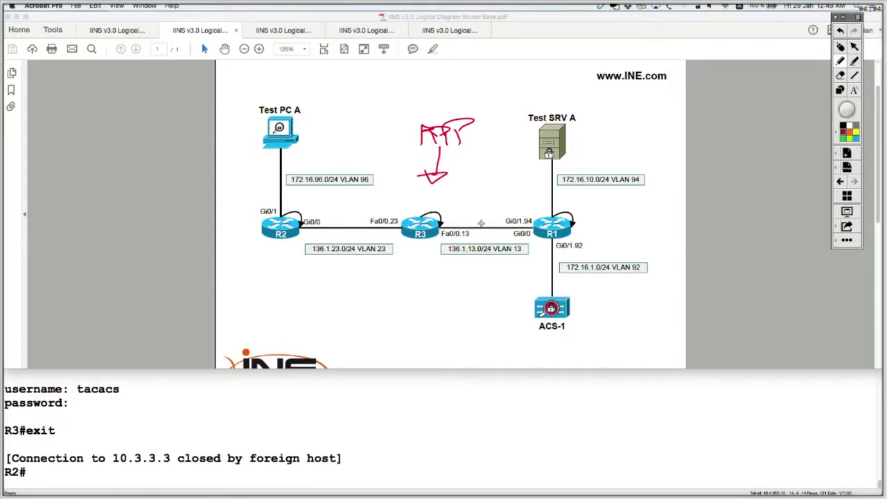
Step: Circle R3's Fa0/0.13, draw an 'OK' arrow from R1, then clear the annotations
{"action": "mouse_move", "coordinate": [470, 219]}
{"action": "left_mouse_down"}
{"action": "mouse_move", "coordinate": [426, 227]}
{"action": "mouse_move", "coordinate": [479, 240]}
{"action": "mouse_move", "coordinate": [476, 222]}
{"action": "left_mouse_up"}
{"action": "mouse_move", "coordinate": [597, 199]}
{"action": "left_mouse_down"}
{"action": "mouse_move", "coordinate": [479, 208]}
{"action": "mouse_move", "coordinate": [492, 214]}
{"action": "mouse_move", "coordinate": [487, 226]}
{"action": "left_mouse_up"}
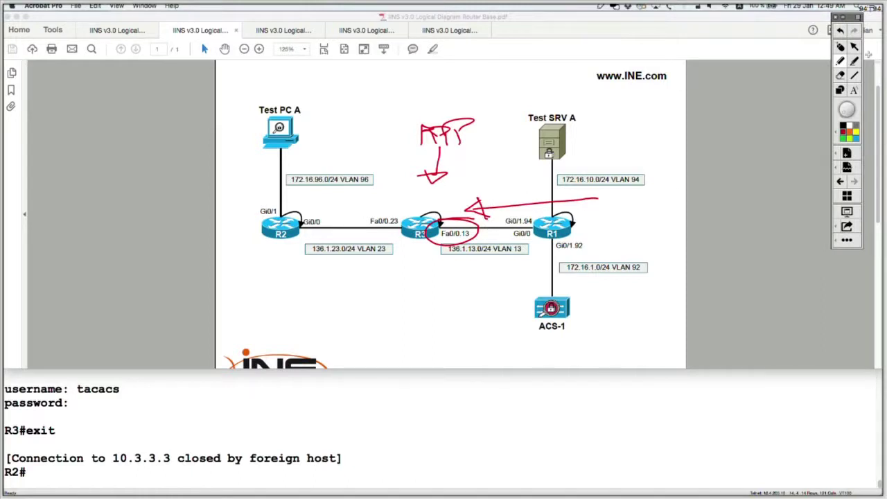
{"action": "mouse_move", "coordinate": [514, 186]}
{"action": "left_mouse_down"}
{"action": "mouse_move", "coordinate": [525, 200]}
{"action": "mouse_move", "coordinate": [546, 198]}
{"action": "left_mouse_up"}
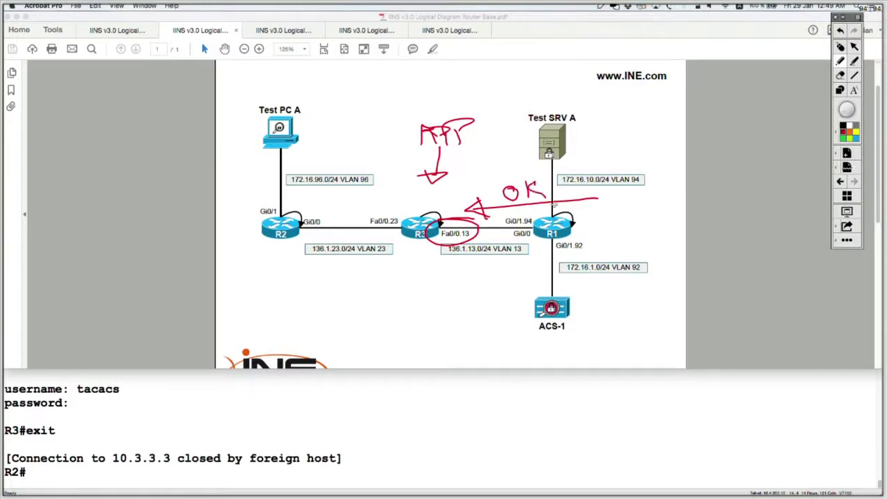
{"action": "left_click", "coordinate": [840, 46]}
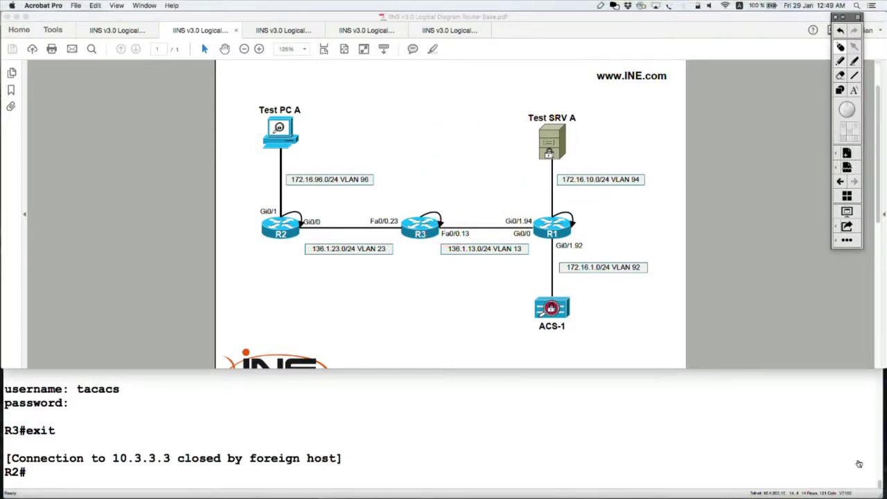
{"action": "key", "text": "super+Tab"}
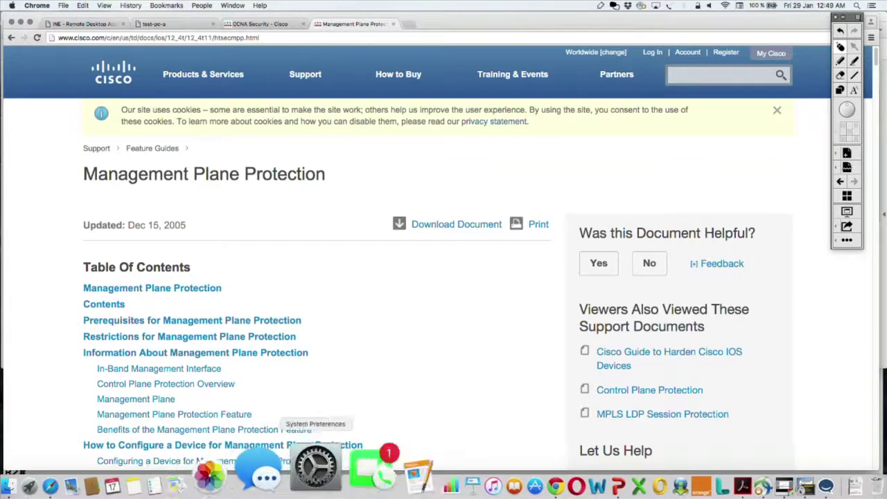
Step: Jump to the 'Configuring a Device for Management Plane Protection' section of the guide
{"action": "scroll", "coordinate": [323, 341], "scroll_direction": "down", "scroll_amount": 8}
{"action": "scroll", "coordinate": [223, 247], "scroll_direction": "up", "scroll_amount": 3}
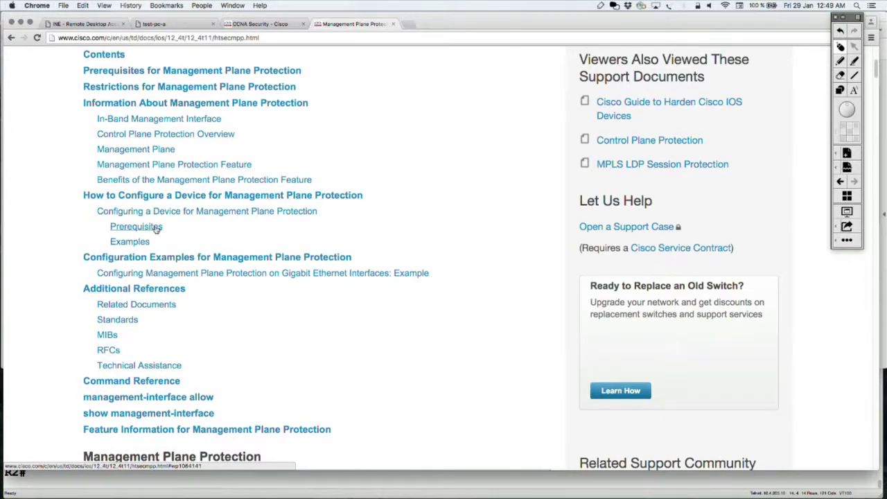
{"action": "left_click", "coordinate": [182, 211]}
{"action": "scroll", "coordinate": [233, 231], "scroll_direction": "down", "scroll_amount": 1}
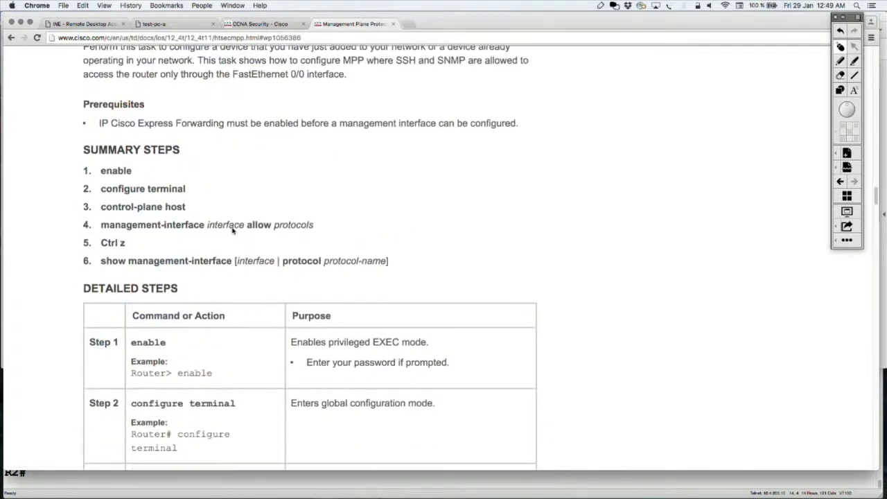
{"action": "scroll", "coordinate": [228, 198], "scroll_direction": "down", "scroll_amount": 1}
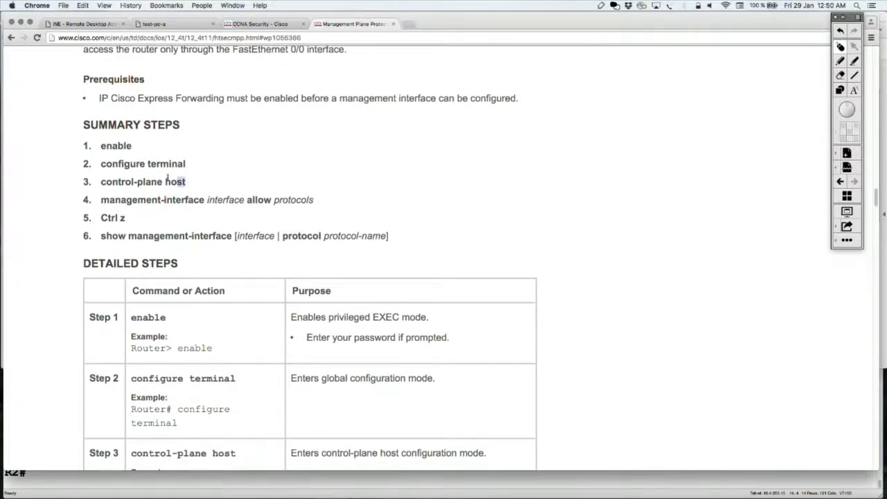
Step: Highlight summary steps 1–3 and the step 4 management-interface allow command
{"action": "left_click_drag", "start_coordinate": [185, 182], "coordinate": [97, 146]}
{"action": "left_click_drag", "start_coordinate": [103, 200], "coordinate": [241, 200]}
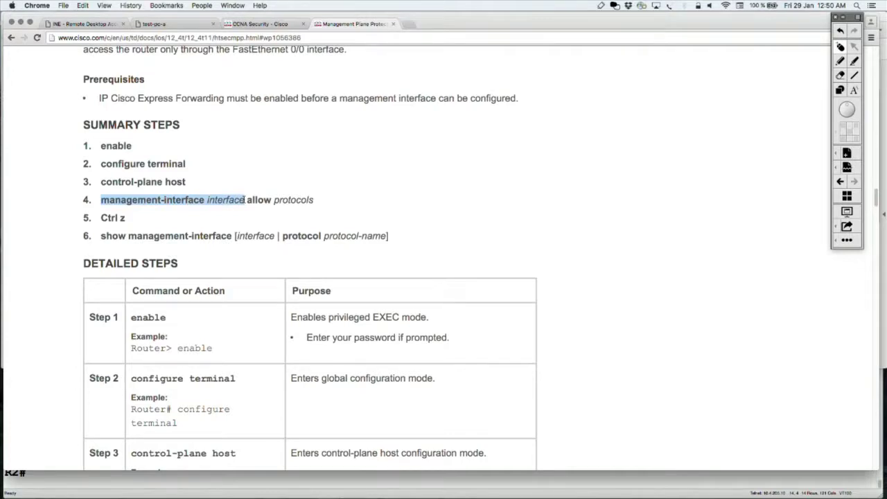
{"action": "left_click", "coordinate": [244, 199]}
{"action": "left_click_drag", "start_coordinate": [244, 199], "coordinate": [96, 203]}
{"action": "left_click_drag", "start_coordinate": [319, 200], "coordinate": [100, 200]}
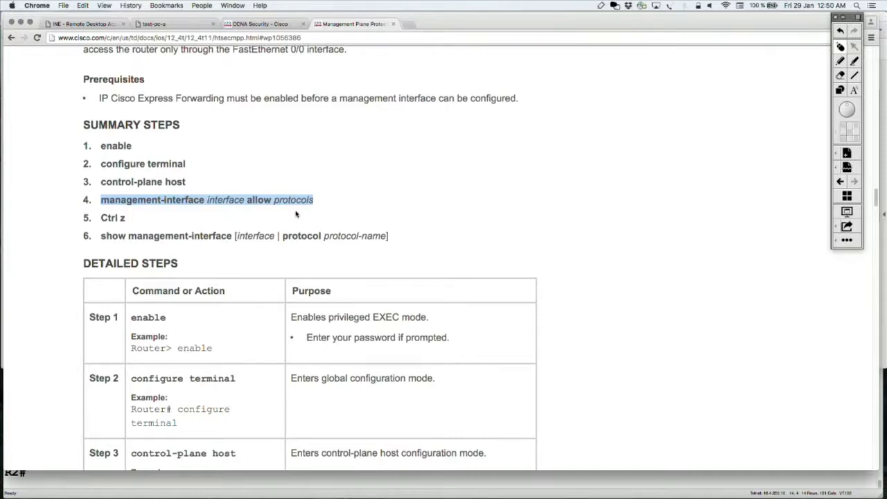
{"action": "key", "text": "super+Tab"}
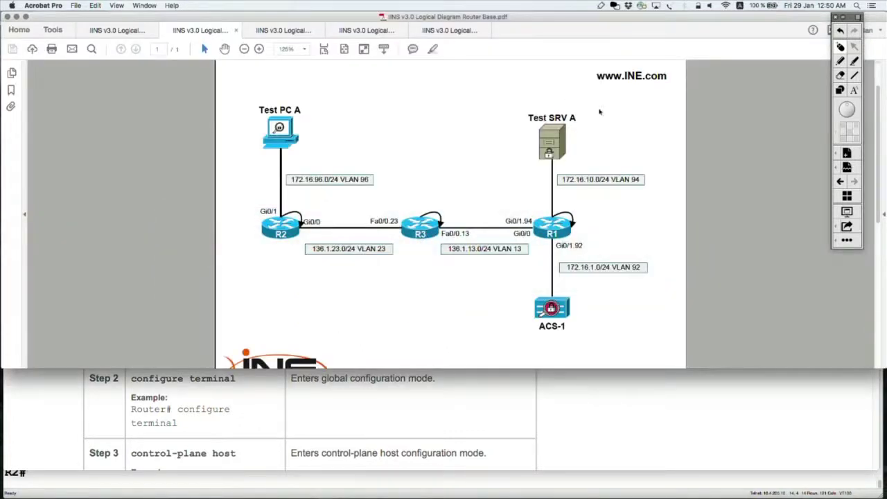
Step: Circle Fa0/0.13 on the R3–R1 link, clear it, and return to the R2 terminal
{"action": "left_click", "coordinate": [840, 63]}
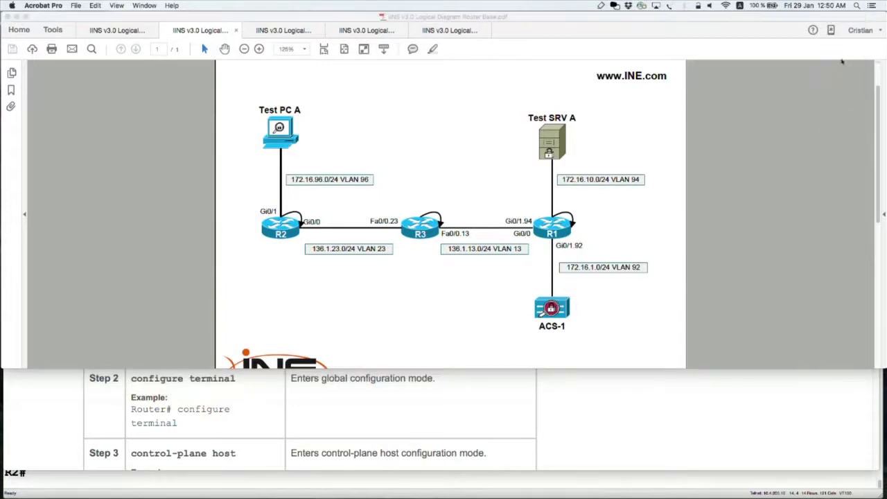
{"action": "key", "text": "ctrl+shift+d"}
{"action": "mouse_move", "coordinate": [469, 222]}
{"action": "left_mouse_down"}
{"action": "mouse_move", "coordinate": [456, 221]}
{"action": "mouse_move", "coordinate": [479, 230]}
{"action": "mouse_move", "coordinate": [444, 225]}
{"action": "left_mouse_up"}
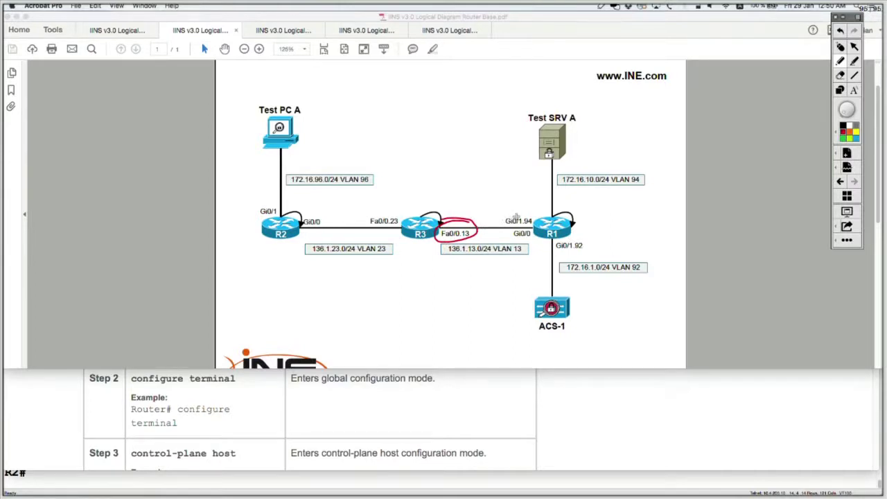
{"action": "left_click", "coordinate": [839, 47]}
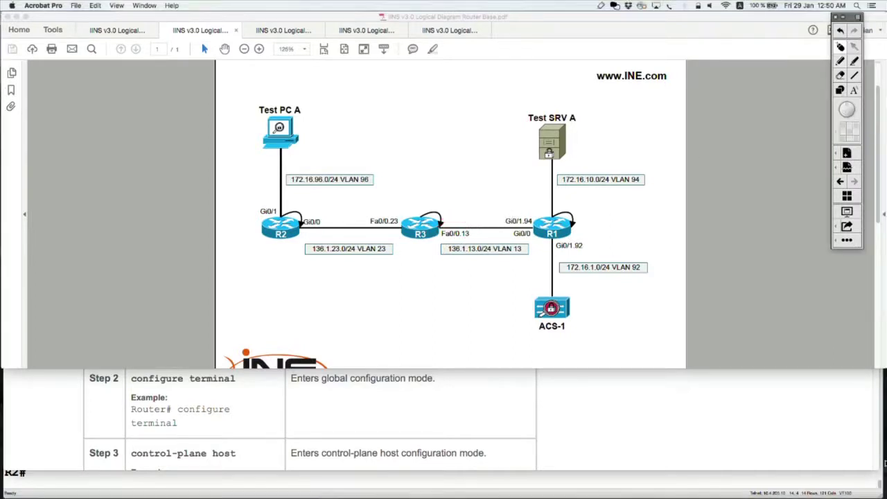
{"action": "key", "text": "super+Tab"}
{"action": "key", "text": "super+Tab"}
{"action": "key", "text": "Tab"}
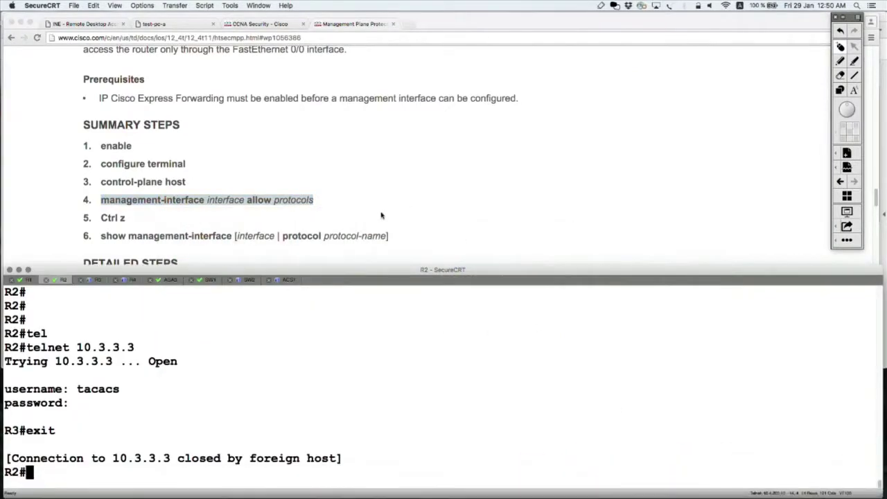
Step: On R3, enter control-plane host configuration mode from global configuration
{"action": "left_click", "coordinate": [93, 280]}
{"action": "key", "text": "Return"}
{"action": "key", "text": "Return"}
{"action": "key", "text": "Return"}
{"action": "key", "text": "Return"}
{"action": "type", "text": "conf t"}
{"action": "key", "text": "Return"}
{"action": "type", "text": "contr"}
{"action": "key", "text": "Tab"}
{"action": "type", "text": "h"}
{"action": "key", "text": "Tab"}
{"action": "key", "text": "Return"}
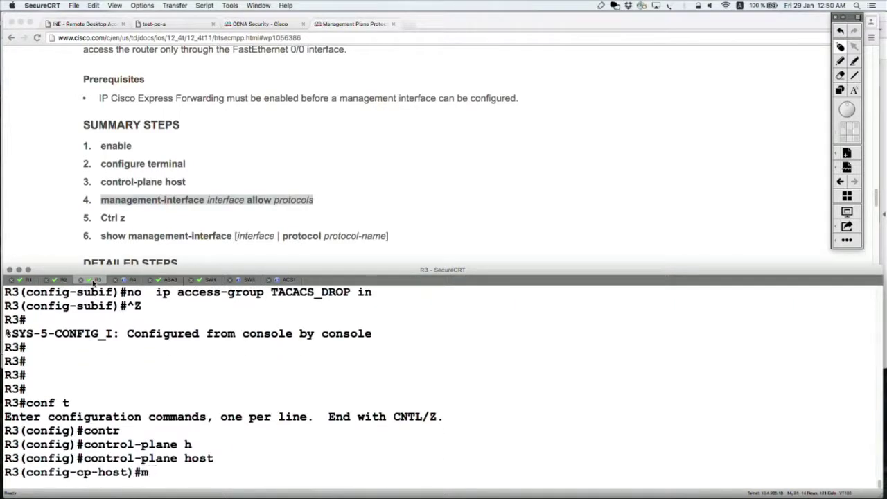
Step: Build 'management-interface fastEthernet0/0.13 allow' and list the protocols it accepts
{"action": "type", "text": "ma"}
{"action": "key", "text": "Tab"}
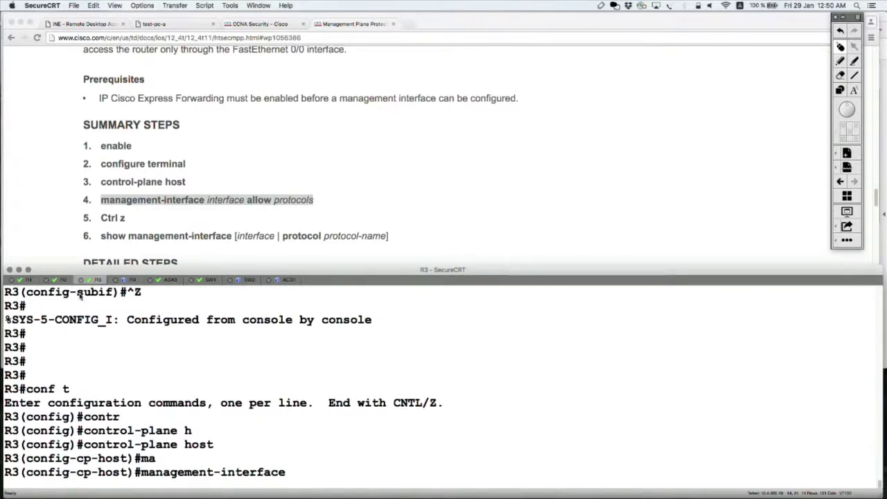
{"action": "type", "text": "?"}
{"action": "key", "text": "super+Tab"}
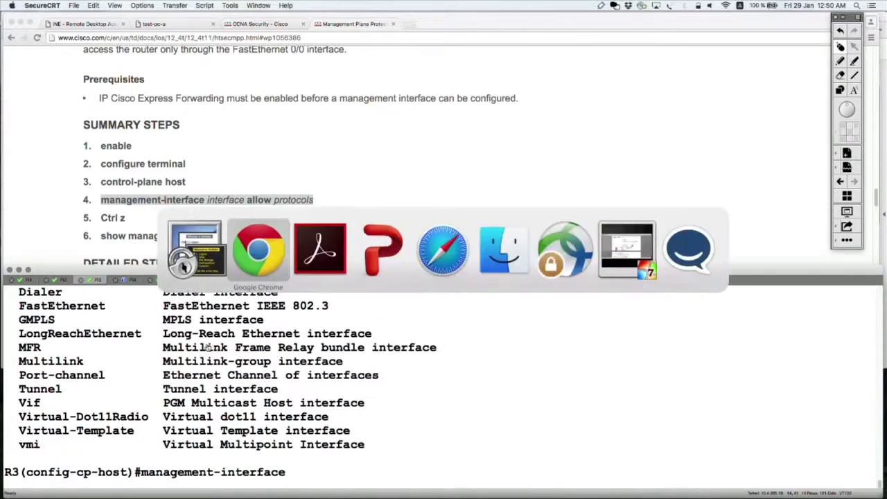
{"action": "key", "text": "super+Tab"}
{"action": "key", "text": "super+Tab"}
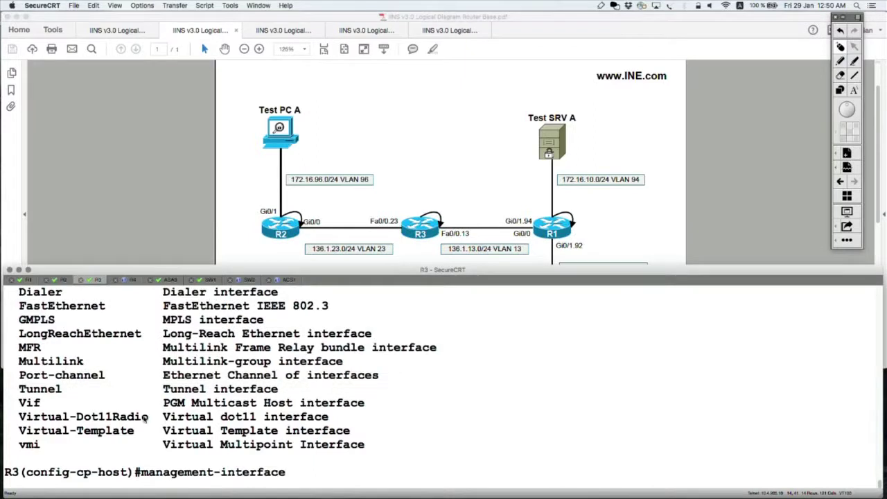
{"action": "type", "text": "fa"}
{"action": "key", "text": "Tab"}
{"action": "key", "text": "BackSpace"}
{"action": "type", "text": "0/0.13 "}
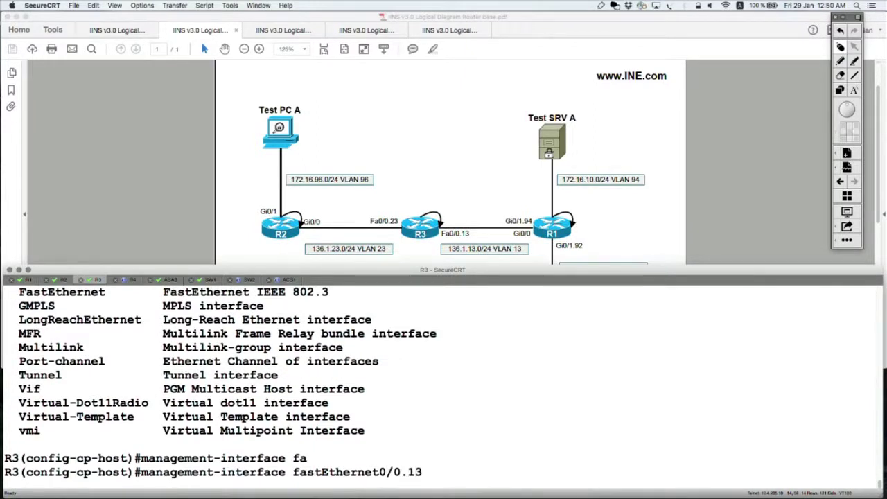
{"action": "type", "text": "?al"}
{"action": "key", "text": "Tab"}
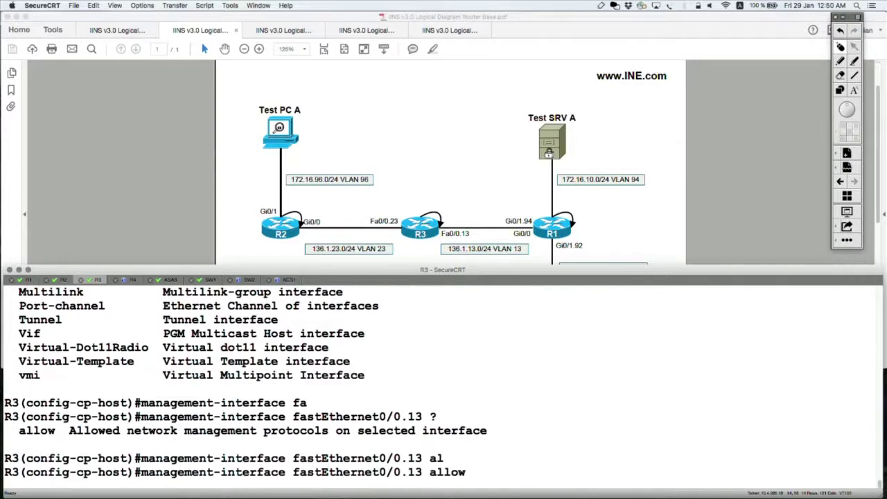
{"action": "type", "text": "?"}
Step: Highlight ftp, http, https, snmp, ssh and telnet, then allow telnet on Fa0/0.13
{"action": "double_click", "coordinate": [31, 333]}
{"action": "double_click", "coordinate": [34, 347]}
{"action": "double_click", "coordinate": [35, 361]}
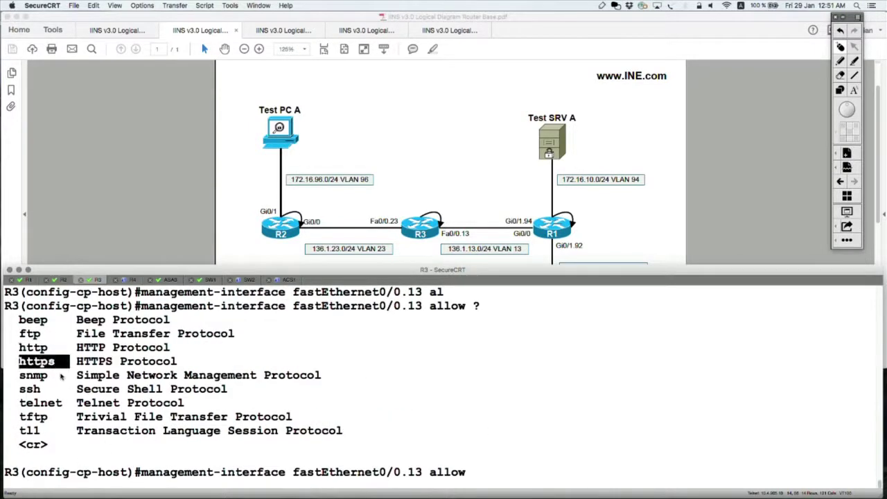
{"action": "double_click", "coordinate": [33, 375]}
{"action": "left_click_drag", "start_coordinate": [25, 388], "coordinate": [82, 403]}
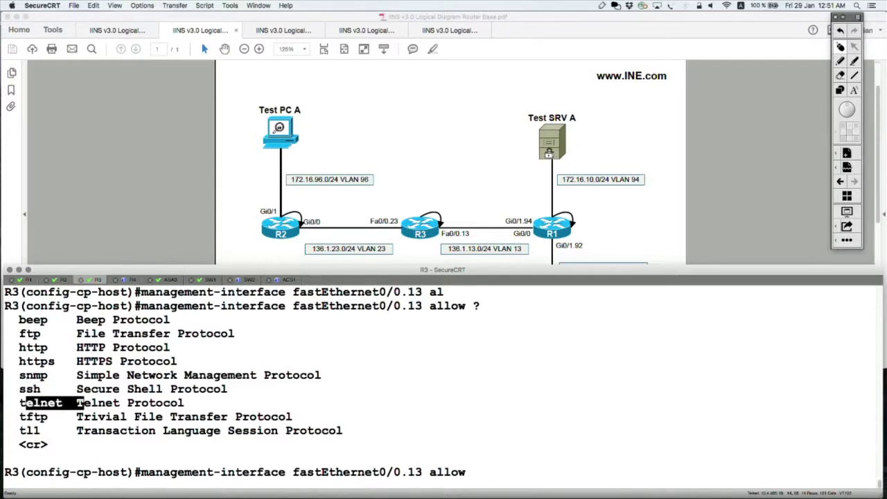
{"action": "type", "text": "tel"}
{"action": "key", "text": "Tab"}
{"action": "key", "text": "Return"}
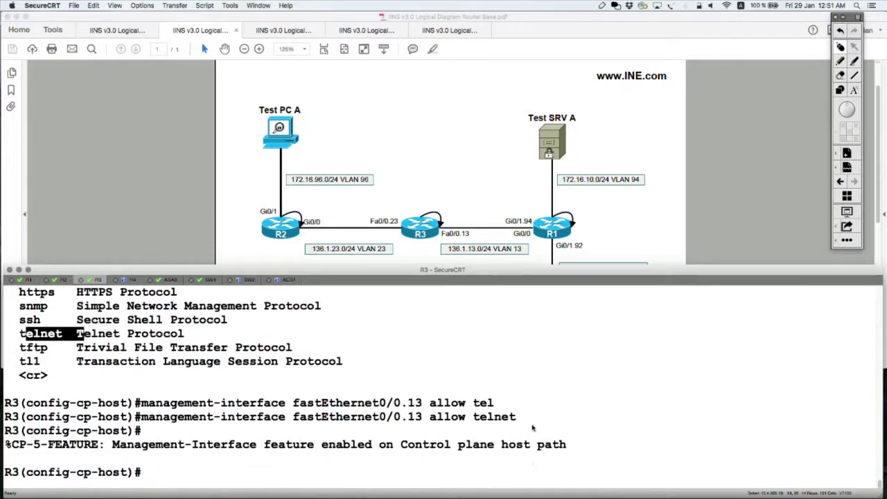
{"action": "left_click_drag", "start_coordinate": [525, 419], "coordinate": [294, 430]}
Step: Scroll back and highlight the full allowed-protocol help list on R3
{"action": "left_click", "coordinate": [467, 428]}
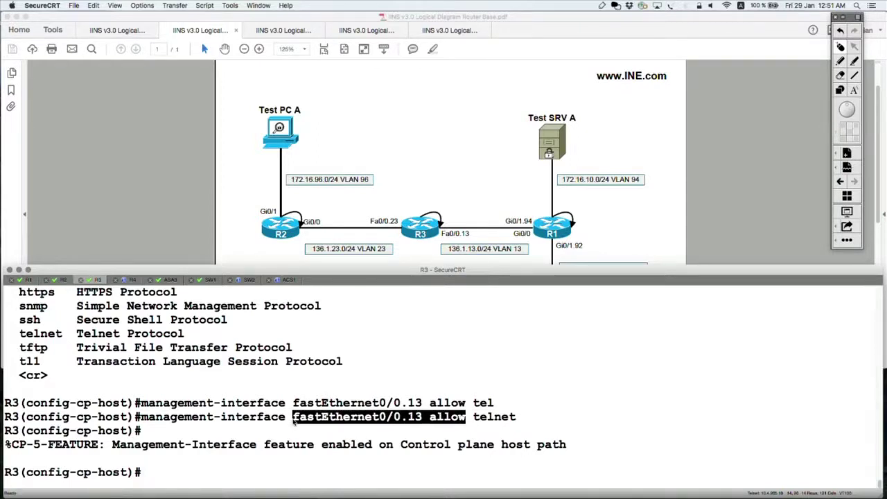
{"action": "scroll", "coordinate": [344, 389], "scroll_direction": "up", "scroll_amount": 1}
{"action": "left_click_drag", "start_coordinate": [370, 380], "coordinate": [9, 281]}
{"action": "scroll", "coordinate": [163, 433], "scroll_direction": "down", "scroll_amount": 4}
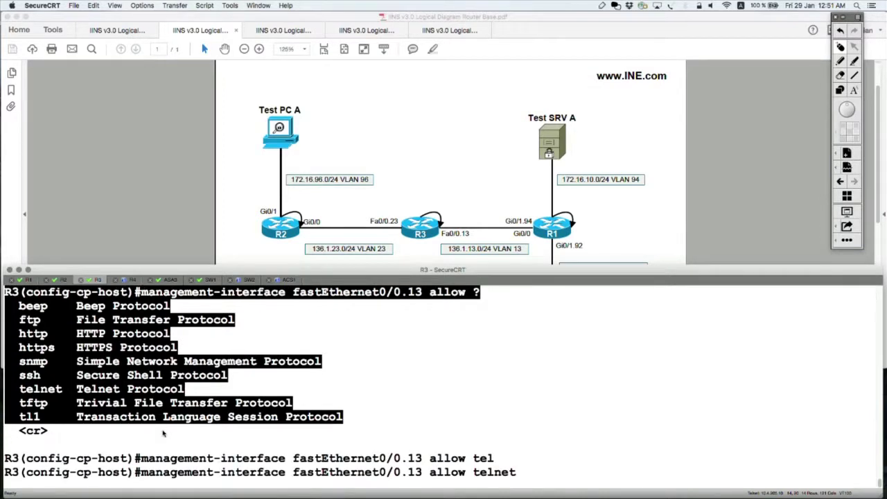
{"action": "scroll", "coordinate": [257, 437], "scroll_direction": "down", "scroll_amount": 2}
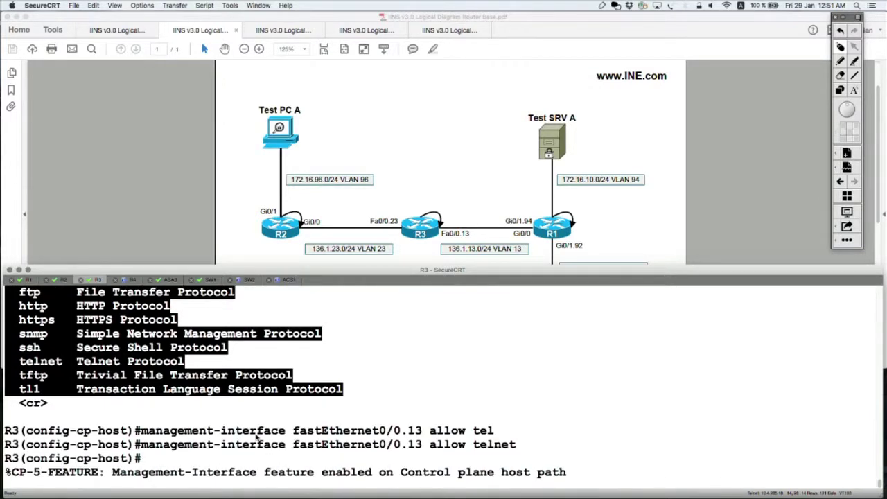
{"action": "left_click", "coordinate": [255, 414]}
{"action": "scroll", "coordinate": [297, 415], "scroll_direction": "up", "scroll_amount": 2}
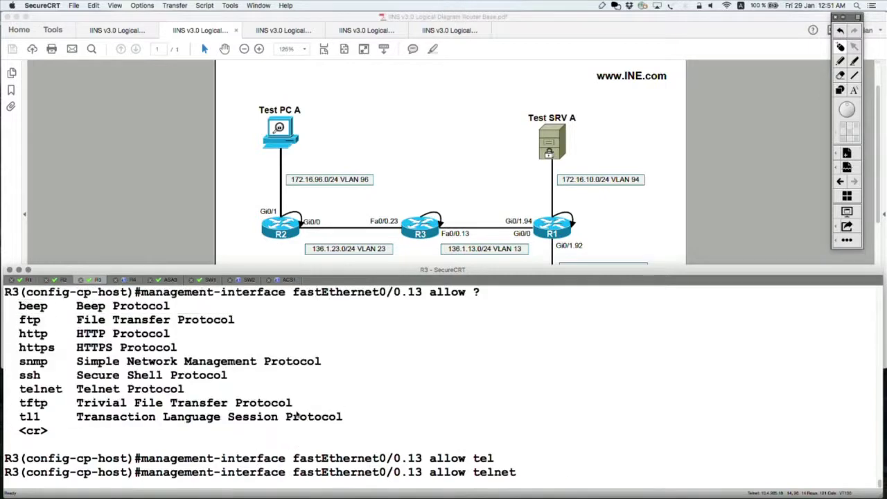
{"action": "left_click_drag", "start_coordinate": [355, 423], "coordinate": [3, 294]}
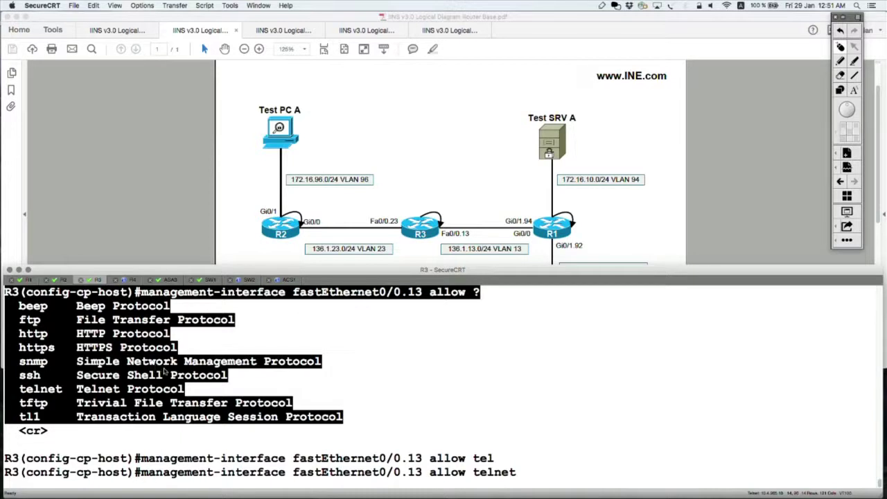
Step: Highlight the 'allow telnet' command line, then bring the network diagram forward
{"action": "key", "text": "Return"}
{"action": "left_click_drag", "start_coordinate": [142, 417], "coordinate": [545, 422]}
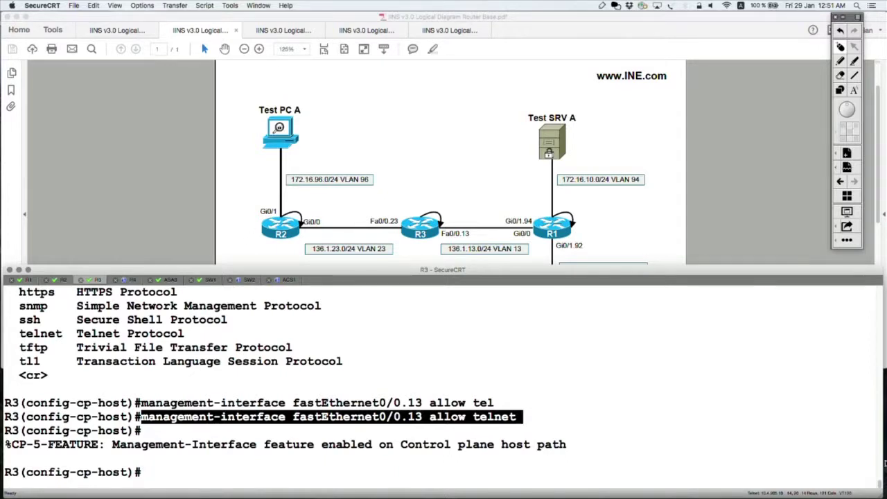
{"action": "left_click", "coordinate": [746, 104]}
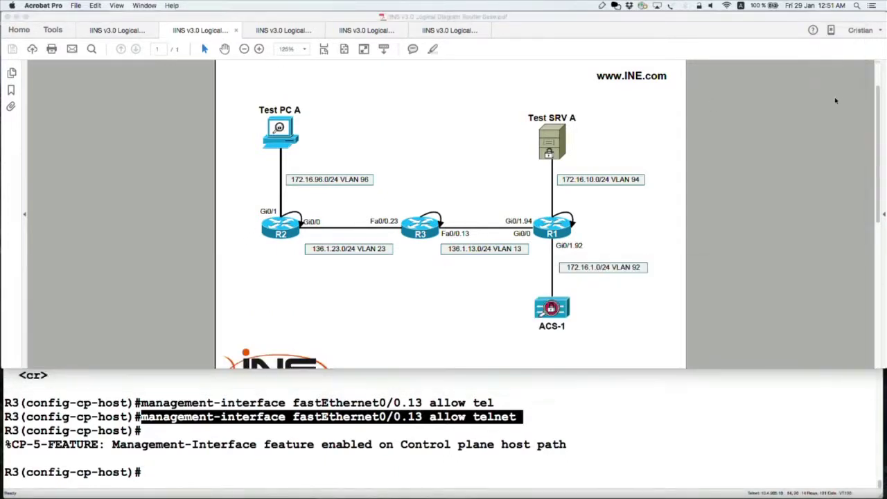
Step: Sketch a red arrow and 'TELNET' at R3's Fa0/0.13 on the diagram, then erase it
{"action": "left_click", "coordinate": [840, 61]}
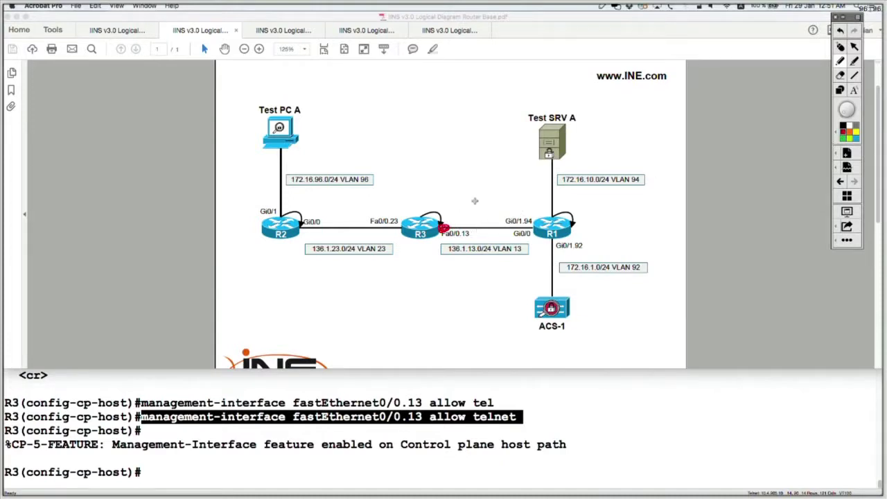
{"action": "left_click_drag", "start_coordinate": [452, 219], "coordinate": [478, 186]}
{"action": "mouse_move", "coordinate": [458, 205]}
{"action": "left_mouse_down"}
{"action": "mouse_move", "coordinate": [444, 226]}
{"action": "mouse_move", "coordinate": [471, 219]}
{"action": "left_mouse_up"}
{"action": "mouse_move", "coordinate": [488, 175]}
{"action": "left_mouse_down"}
{"action": "mouse_move", "coordinate": [489, 188]}
{"action": "mouse_move", "coordinate": [496, 170]}
{"action": "left_mouse_up"}
{"action": "mouse_move", "coordinate": [498, 177]}
{"action": "left_mouse_down"}
{"action": "mouse_move", "coordinate": [518, 188]}
{"action": "mouse_move", "coordinate": [580, 179]}
{"action": "mouse_move", "coordinate": [594, 157]}
{"action": "left_mouse_up"}
{"action": "left_click_drag", "start_coordinate": [471, 203], "coordinate": [587, 183]}
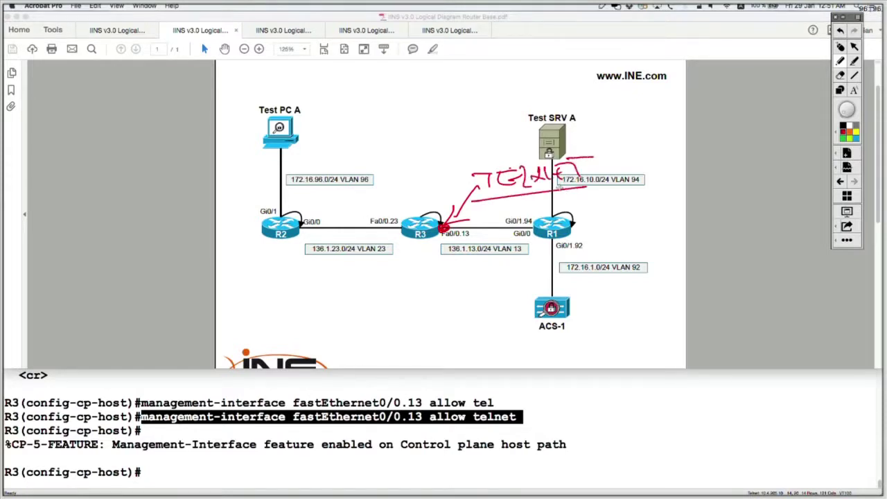
{"action": "left_click", "coordinate": [840, 48]}
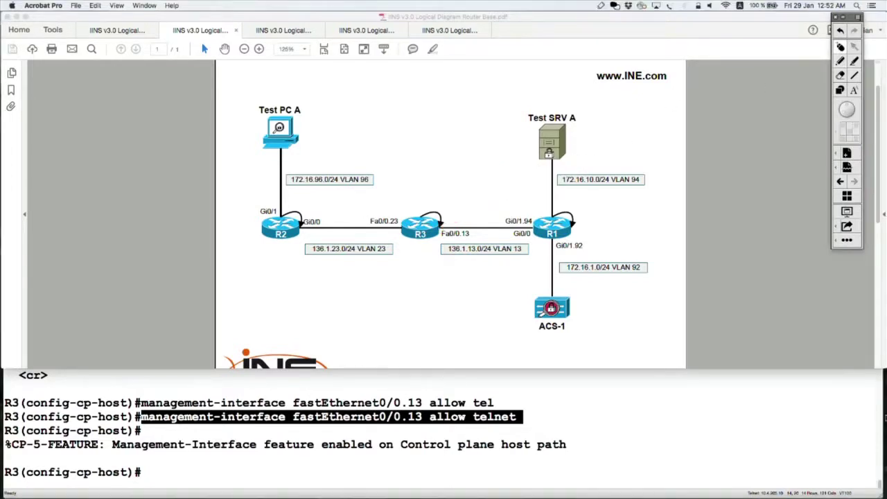
{"action": "key", "text": "super+Tab"}
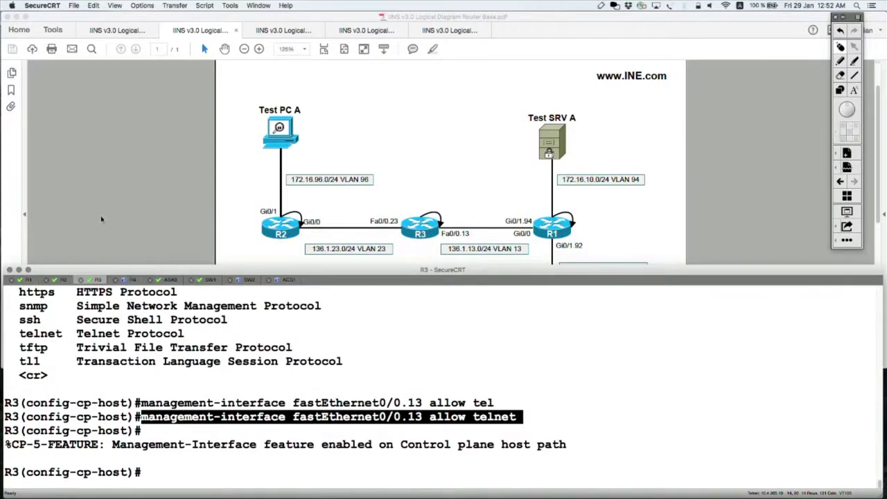
Step: From R1, telnet to 10.3.3.3, log in after a retry, and exit
{"action": "left_click", "coordinate": [27, 280]}
{"action": "key", "text": "Up"}
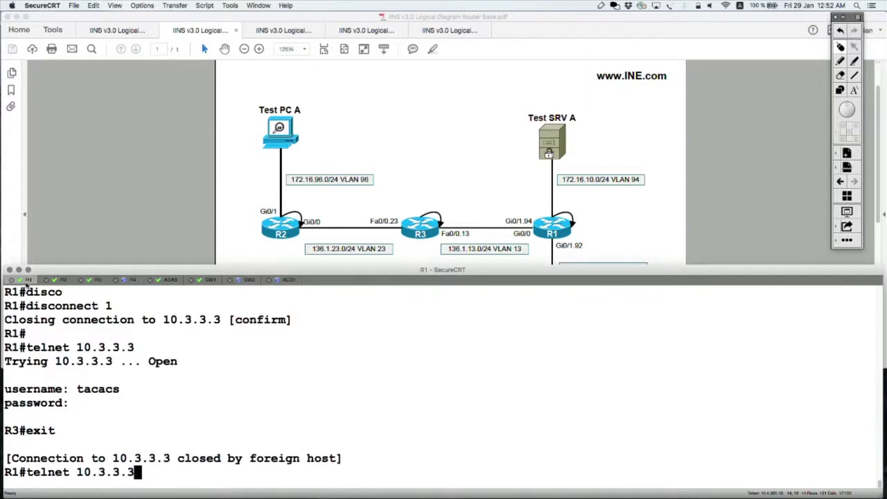
{"action": "key", "text": "Return"}
{"action": "type", "text": "tacacs"}
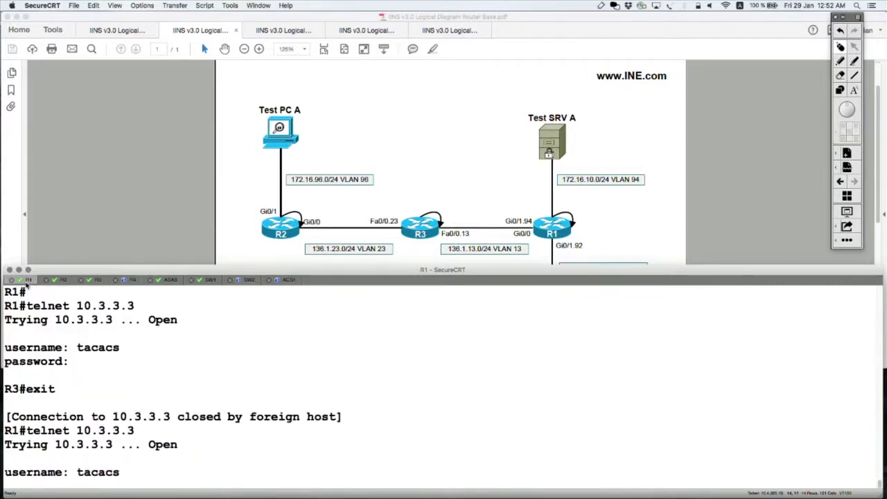
{"action": "key", "text": "Return"}
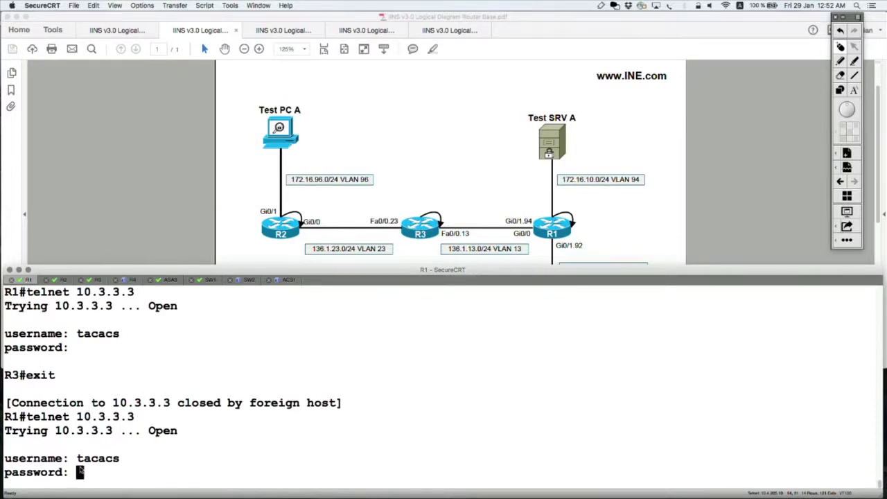
{"action": "key", "text": "Return"}
{"action": "type", "text": "tacacs"}
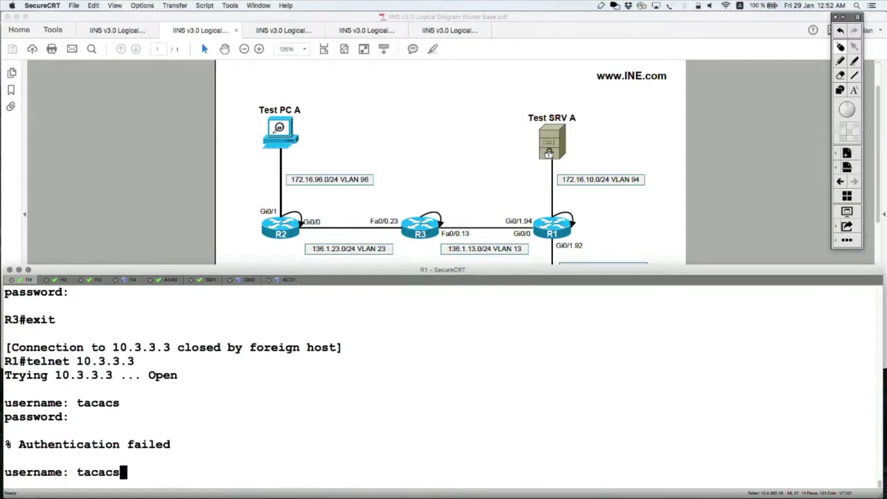
{"action": "key", "text": "Return"}
{"action": "key", "text": "Return"}
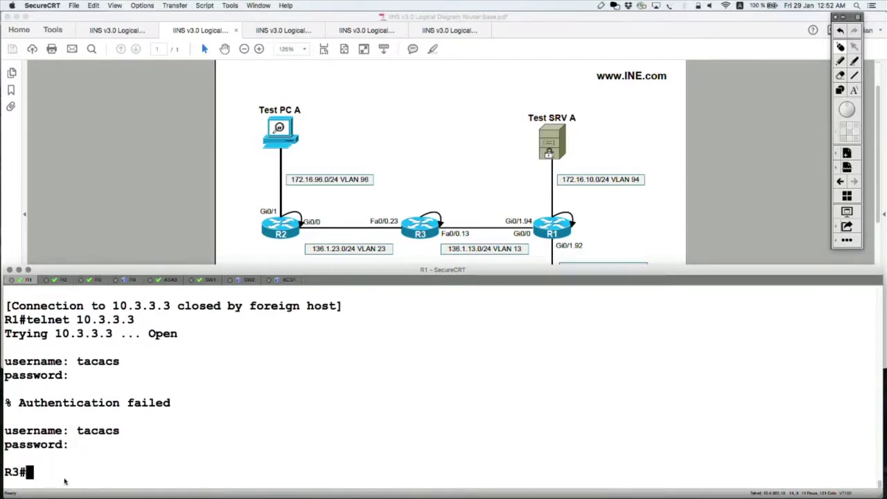
{"action": "type", "text": "exit"}
{"action": "key", "text": "Return"}
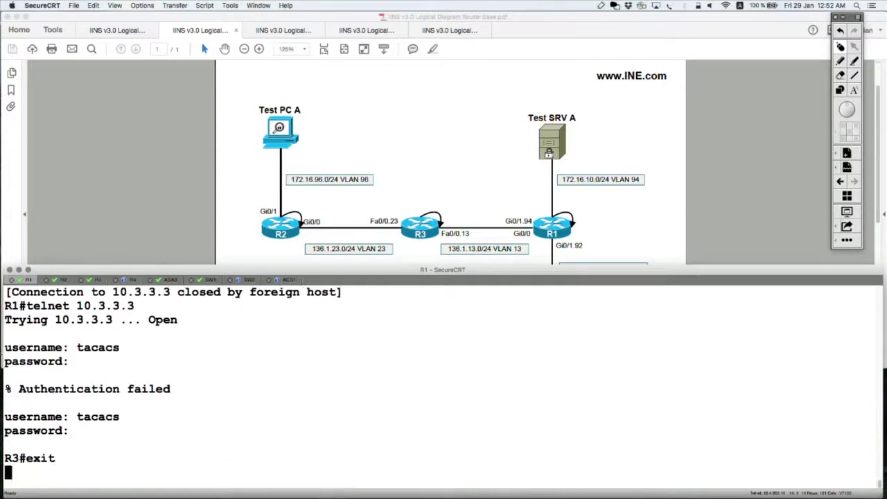
Step: From R2, telnet to 10.3.3.3 and highlight the stalled attempt, then return to R3
{"action": "left_click", "coordinate": [61, 279]}
{"action": "key", "text": "Return"}
{"action": "key", "text": "Return"}
{"action": "key", "text": "Return"}
{"action": "key", "text": "Return"}
{"action": "key", "text": "Up"}
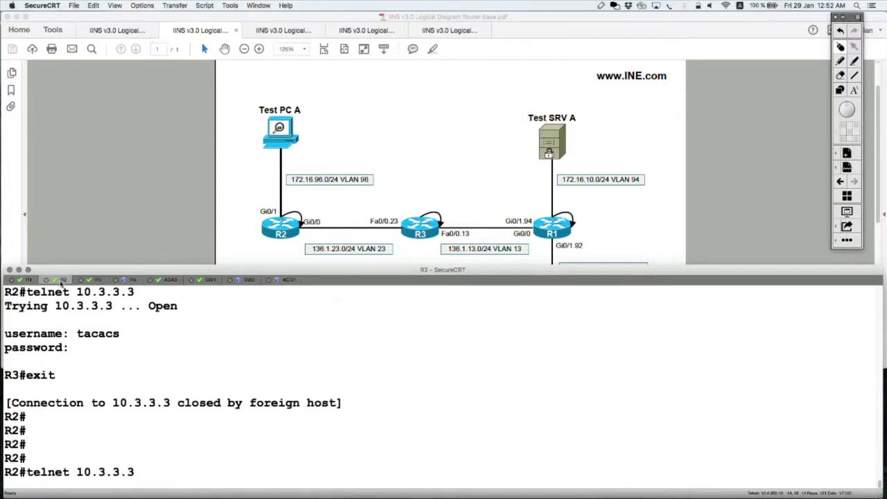
{"action": "key", "text": "Return"}
{"action": "left_click_drag", "start_coordinate": [146, 474], "coordinate": [5, 458]}
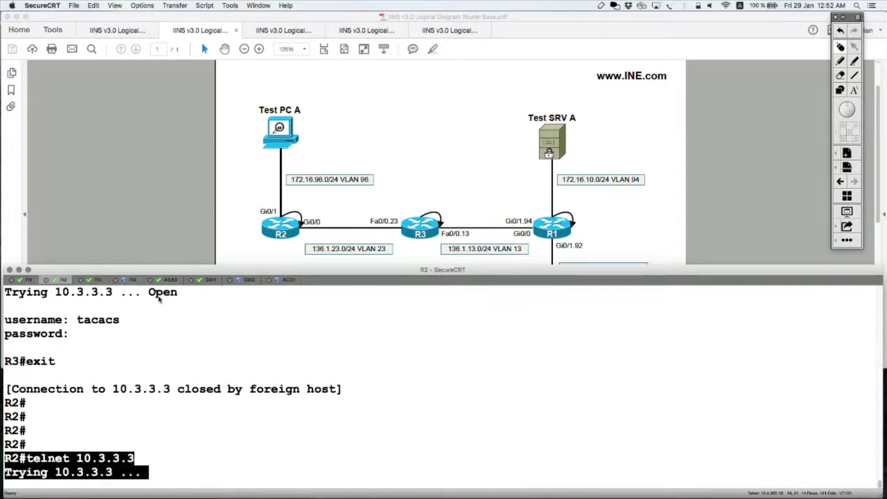
{"action": "left_click", "coordinate": [88, 281]}
{"action": "key", "text": "Return"}
{"action": "key", "text": "Return"}
{"action": "key", "text": "Return"}
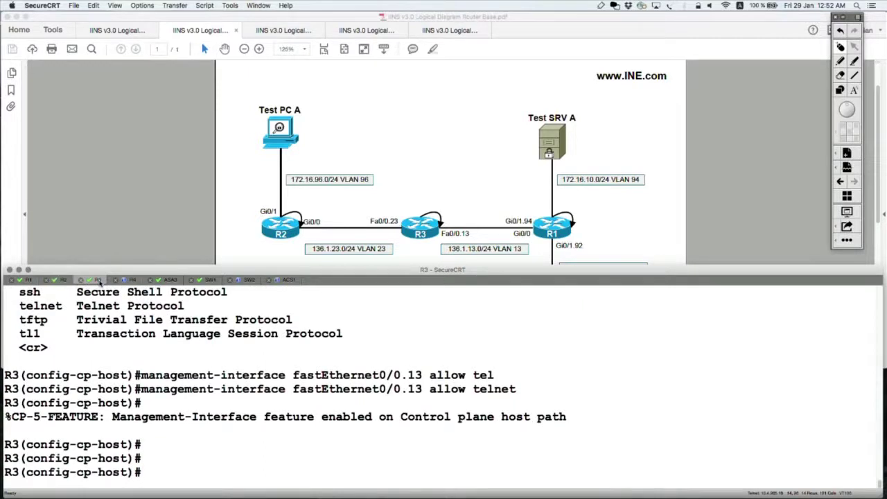
Step: Exit R3's configuration mode and highlight the Management-Interface enabled message
{"action": "key", "text": "ctrl+z"}
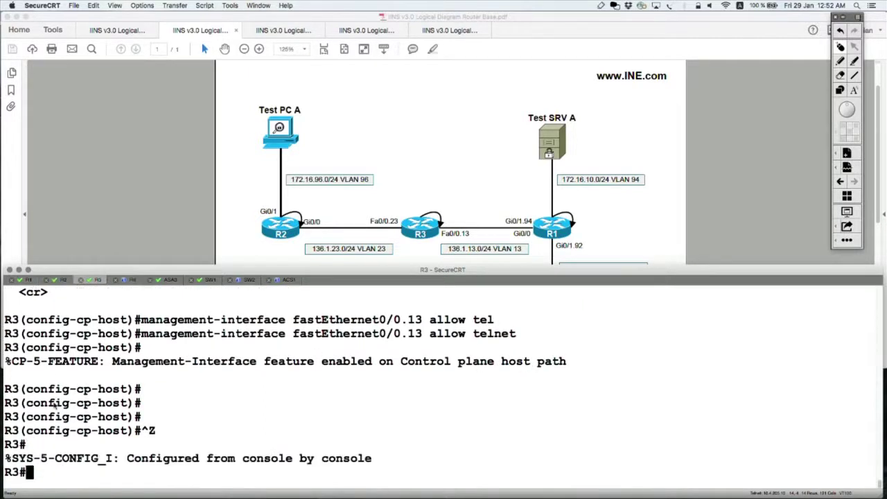
{"action": "left_click_drag", "start_coordinate": [15, 361], "coordinate": [569, 369]}
{"action": "left_click", "coordinate": [517, 374]}
Step: Run 'show control-plane host features' and highlight the Management-Interface activated line
{"action": "type", "text": "sho"}
{"action": "key", "text": "Tab"}
{"action": "type", "text": "con"}
{"action": "key", "text": "Tab"}
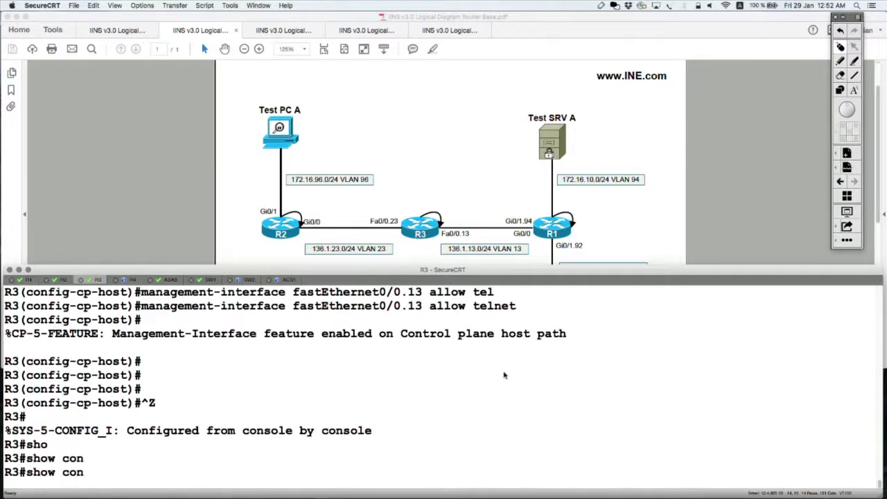
{"action": "type", "text": "tr"}
{"action": "key", "text": "Tab"}
{"action": "type", "text": "ol"}
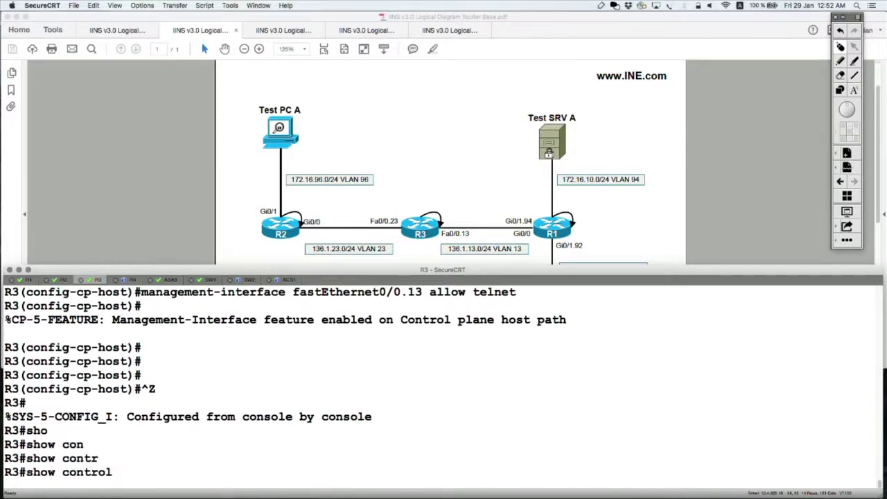
{"action": "type", "text": "-p"}
{"action": "key", "text": "Tab"}
{"action": "type", "text": "h"}
{"action": "key", "text": "Tab"}
{"action": "type", "text": "?"}
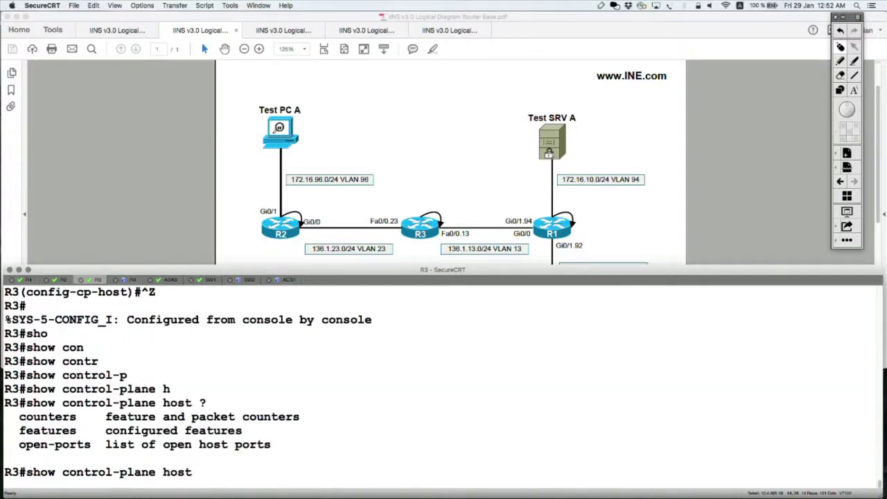
{"action": "type", "text": "fe"}
{"action": "key", "text": "Tab"}
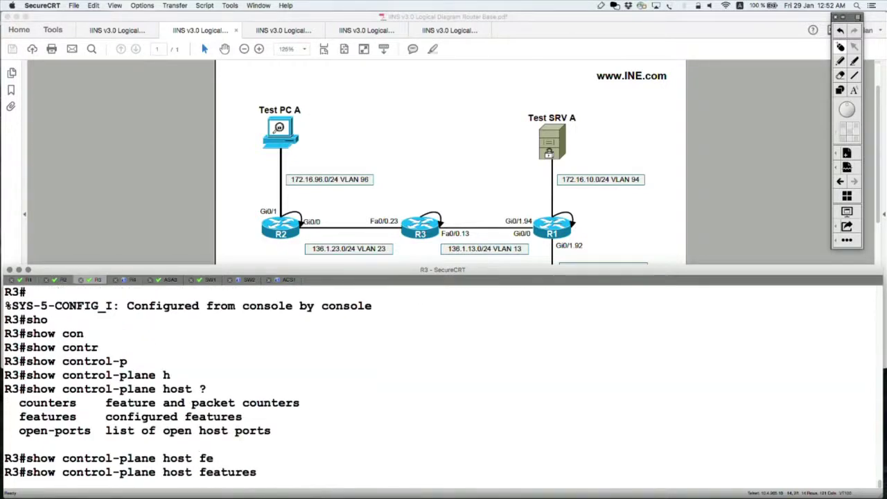
{"action": "key", "text": "Tab"}
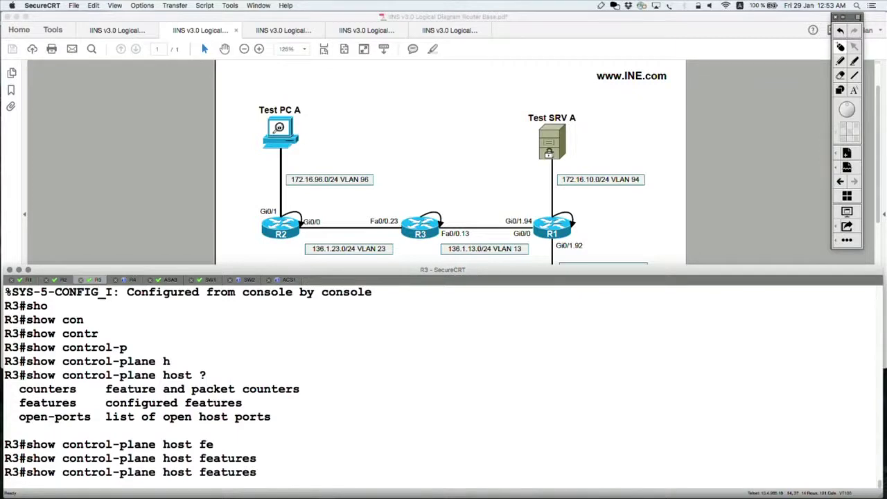
{"action": "type", "text": "?"}
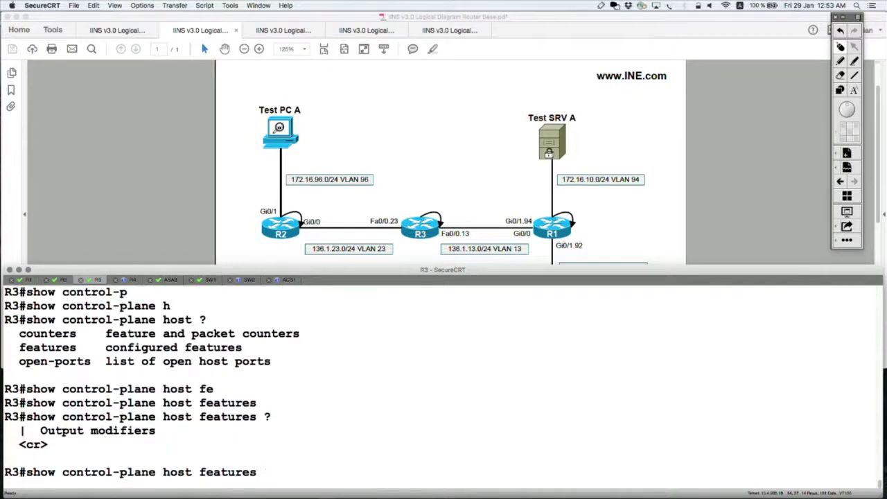
{"action": "key", "text": "Return"}
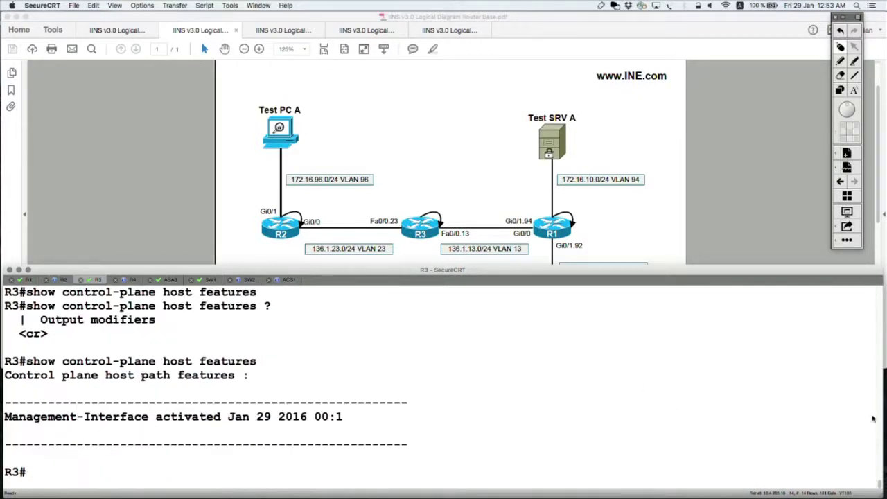
{"action": "left_click_drag", "start_coordinate": [368, 408], "coordinate": [53, 416]}
Step: Run 'show control-plane counters' on R3 and highlight the Host row: 4518 processed, 4 dropped
{"action": "triple_click", "coordinate": [123, 417]}
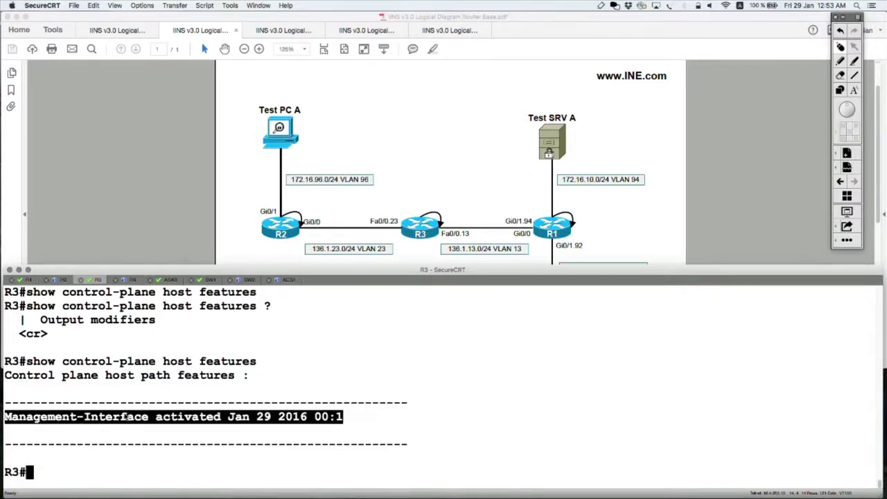
{"action": "type", "text": "show con"}
{"action": "key", "text": "Tab"}
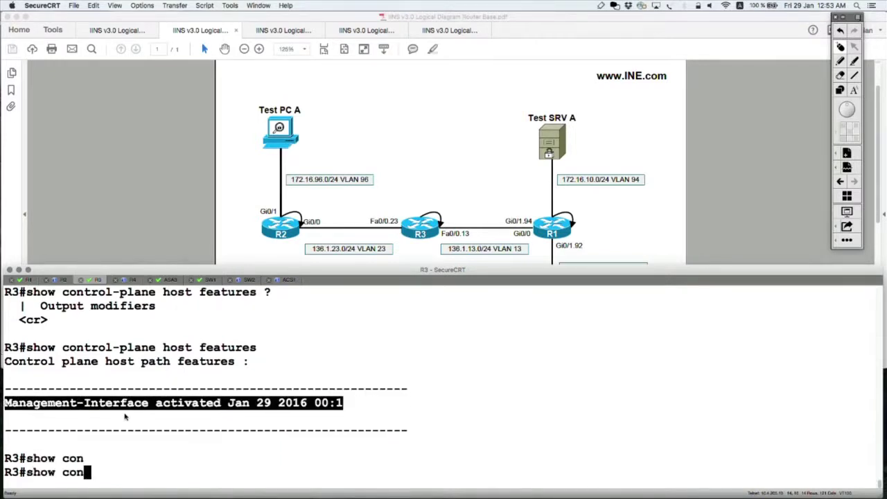
{"action": "type", "text": "tro"}
{"action": "key", "text": "Tab"}
{"action": "type", "text": "l-pl"}
{"action": "key", "text": "Tab"}
{"action": "type", "text": "c"}
{"action": "key", "text": "Tab"}
{"action": "type", "text": "?"}
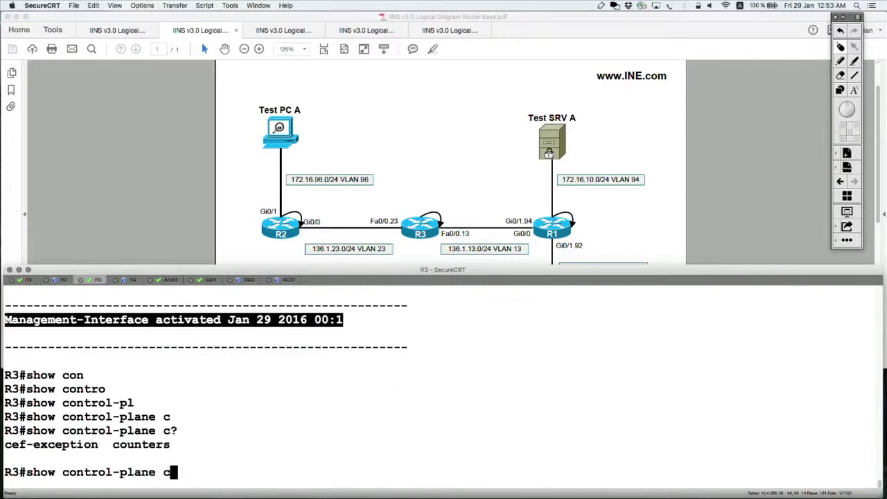
{"action": "type", "text": "o"}
{"action": "key", "text": "Tab"}
{"action": "type", "text": "?"}
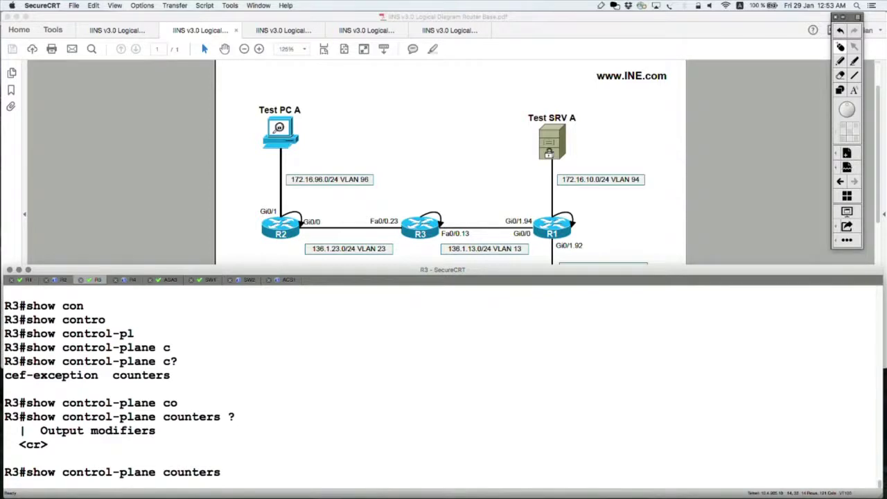
{"action": "key", "text": "Return"}
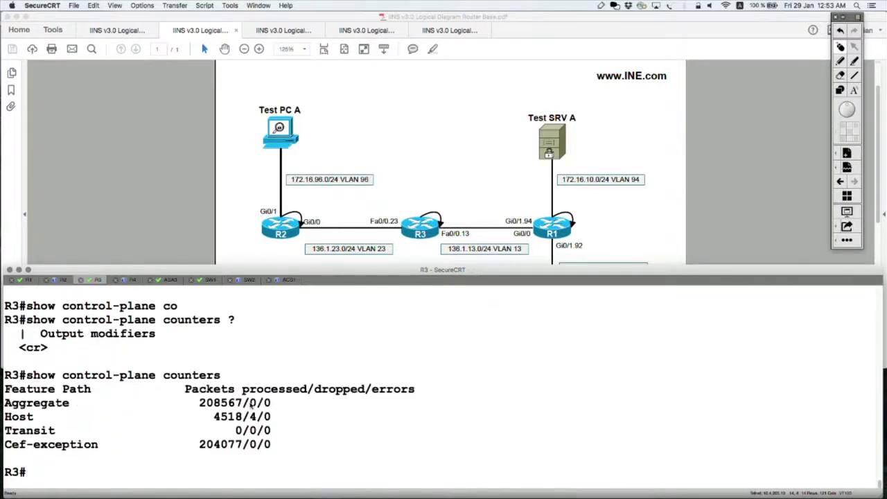
{"action": "left_click", "coordinate": [12, 417]}
{"action": "left_click_drag", "start_coordinate": [13, 417], "coordinate": [269, 419]}
{"action": "left_click", "coordinate": [269, 418]}
{"action": "left_click", "coordinate": [435, 182]}
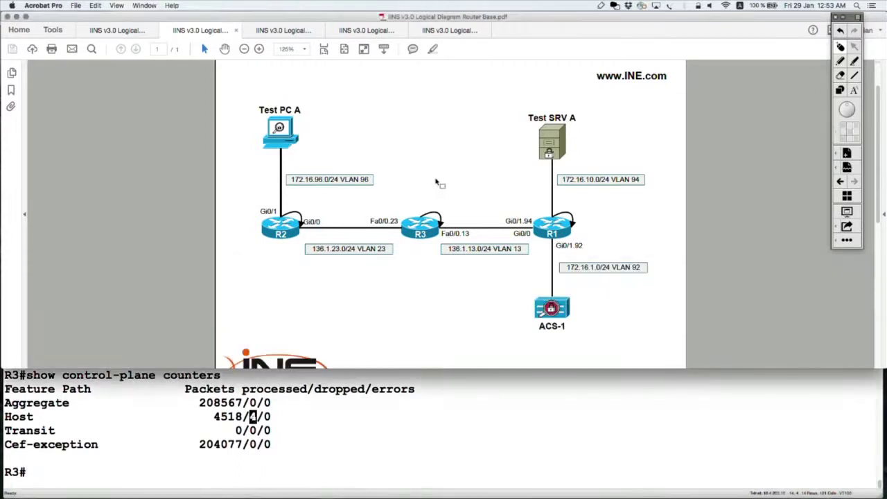
{"action": "left_click", "coordinate": [845, 66]}
{"action": "key", "text": "ctrl+shift+a"}
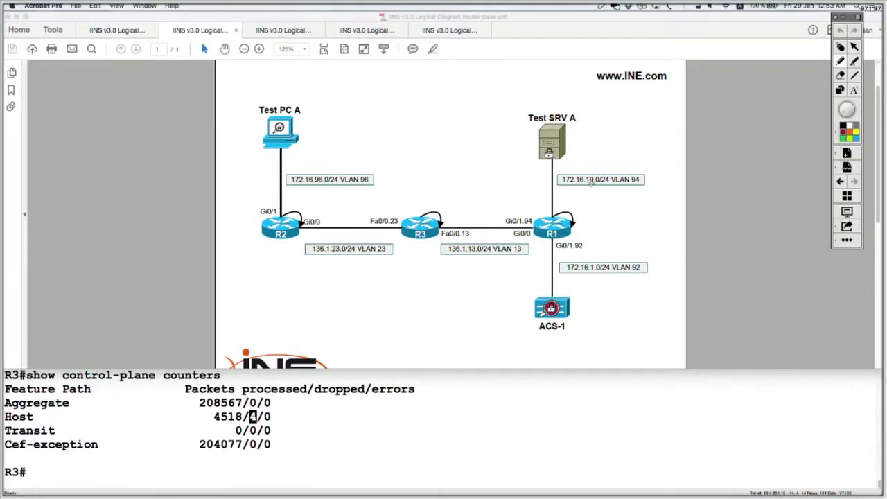
{"action": "left_click_drag", "start_coordinate": [431, 242], "coordinate": [450, 222]}
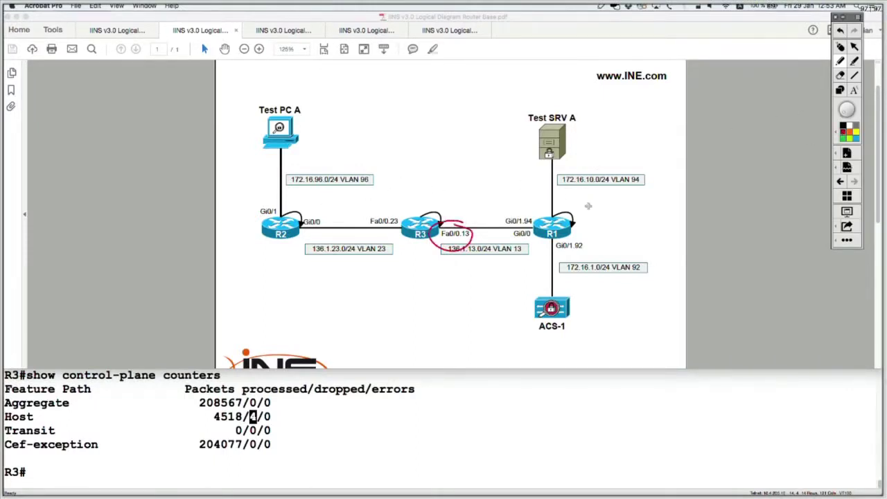
{"action": "mouse_move", "coordinate": [571, 201]}
{"action": "left_mouse_down"}
{"action": "mouse_move", "coordinate": [472, 215]}
{"action": "mouse_move", "coordinate": [558, 197]}
{"action": "mouse_move", "coordinate": [547, 208]}
{"action": "mouse_move", "coordinate": [558, 215]}
{"action": "left_mouse_up"}
{"action": "mouse_move", "coordinate": [597, 172]}
{"action": "left_mouse_down"}
{"action": "mouse_move", "coordinate": [579, 189]}
{"action": "mouse_move", "coordinate": [613, 182]}
{"action": "mouse_move", "coordinate": [610, 191]}
{"action": "mouse_move", "coordinate": [644, 192]}
{"action": "left_mouse_up"}
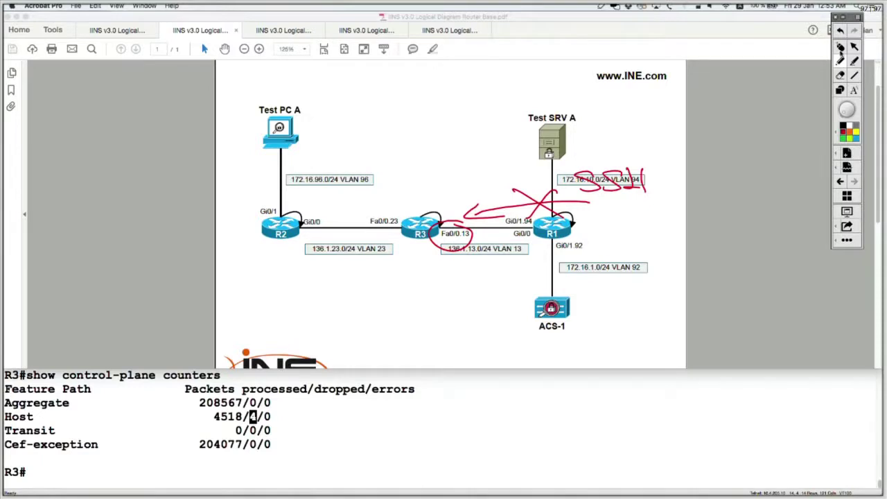
{"action": "left_click", "coordinate": [840, 47]}
{"action": "key", "text": "super+Tab"}
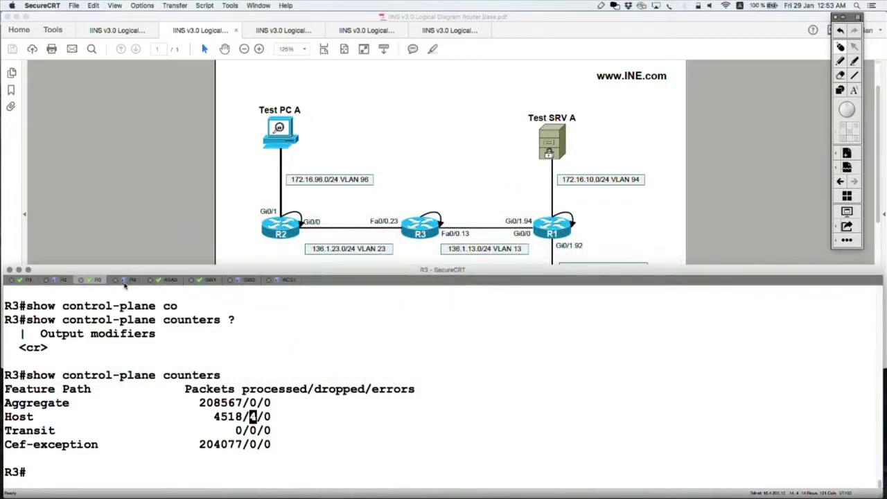
Step: Run 'show running-config | sec line vty' and highlight 'transport input telnet ssh'
{"action": "type", "text": "show run"}
{"action": "key", "text": "Tab"}
{"action": "type", "text": "| sec line vty"}
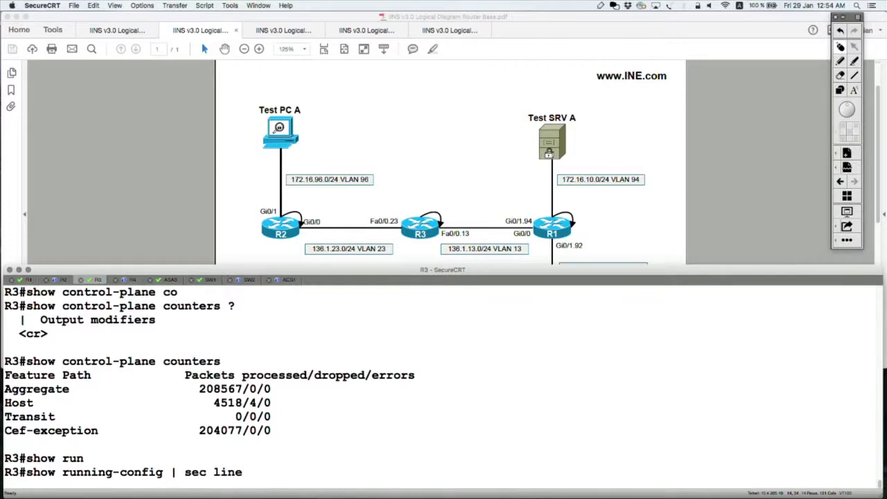
{"action": "key", "text": "Return"}
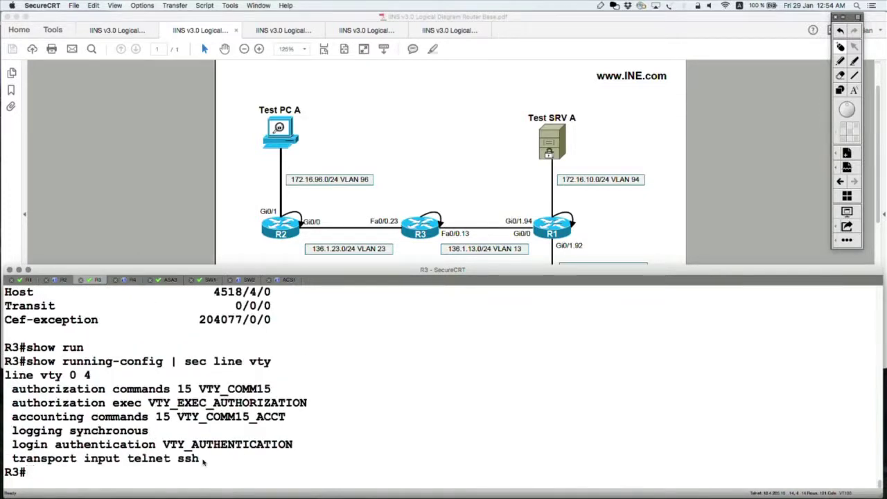
{"action": "left_click_drag", "start_coordinate": [203, 461], "coordinate": [5, 458]}
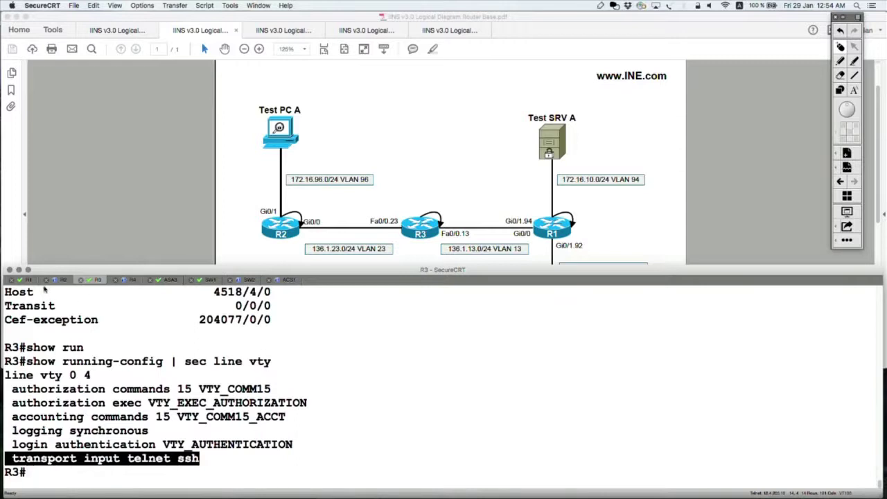
Step: From R1, start an SSH session to 10.3.3.3 with 'ssh -l <user> 10.3.3.3'
{"action": "left_click", "coordinate": [29, 280]}
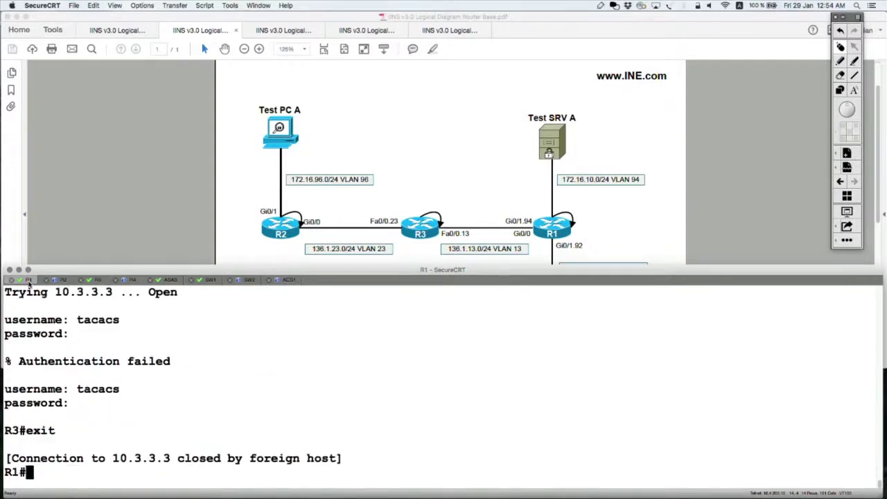
{"action": "key", "text": "Return"}
{"action": "key", "text": "Return"}
{"action": "key", "text": "Return"}
{"action": "key", "text": "Return"}
{"action": "type", "text": "ss"}
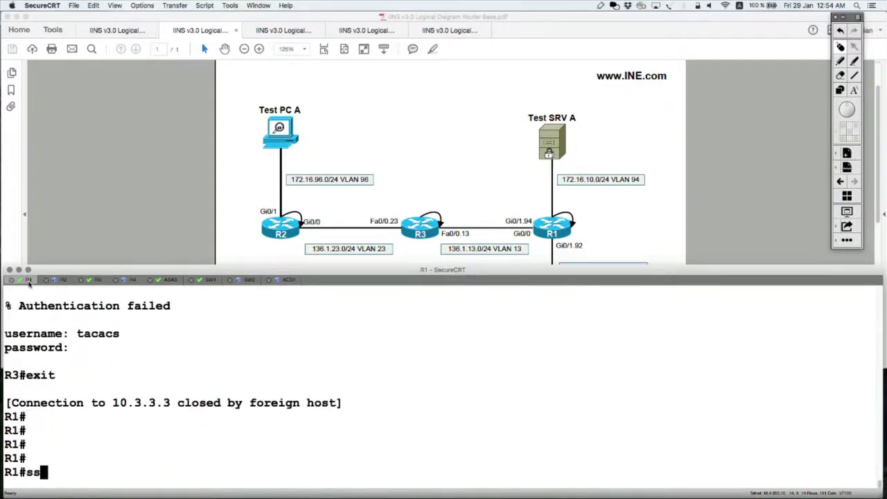
{"action": "type", "text": "h"}
{"action": "key", "text": "Tab"}
{"action": "type", "text": "-l "}
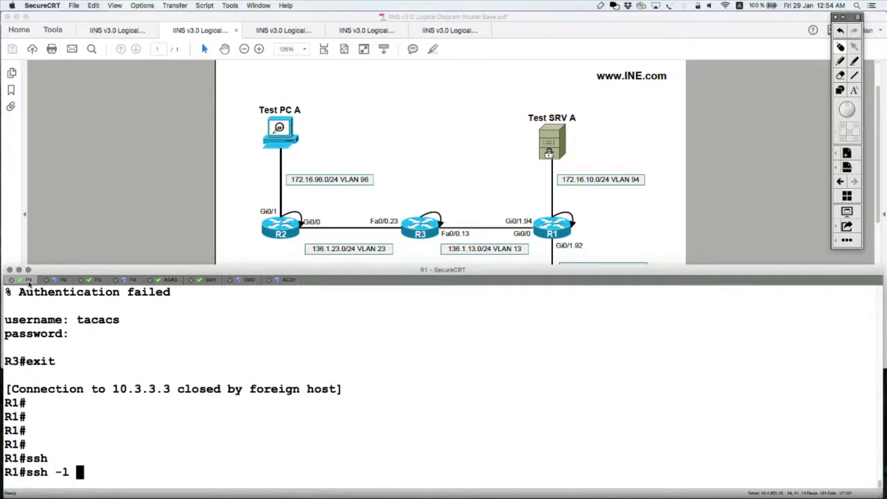
{"action": "type", "text": "tacacs 10.3.3.3"}
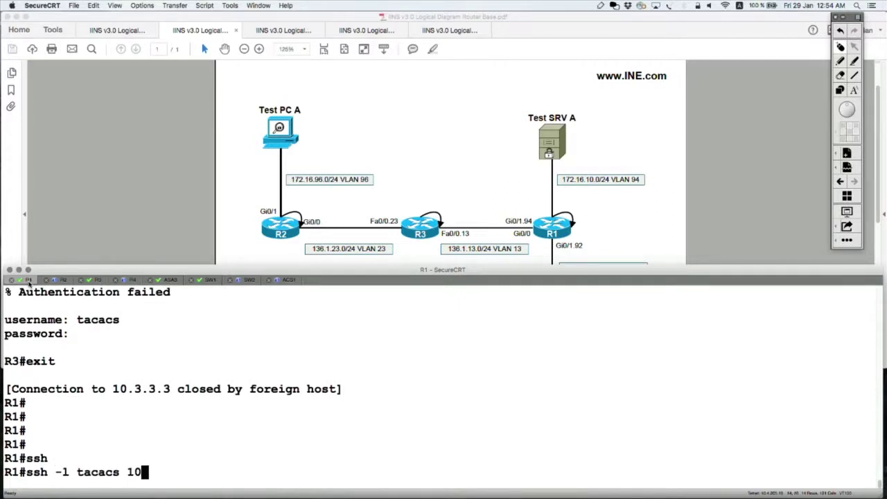
{"action": "key", "text": "Return"}
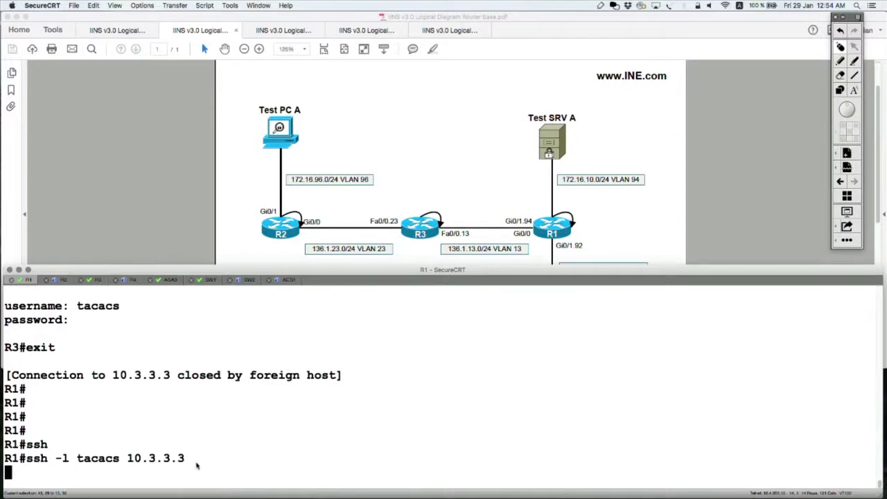
{"action": "left_click_drag", "start_coordinate": [199, 464], "coordinate": [6, 463]}
{"action": "left_click", "coordinate": [170, 466]}
Step: Copy the ssh command and run the same SSH attempt from R2
{"action": "left_click_drag", "start_coordinate": [184, 459], "coordinate": [31, 465]}
{"action": "key", "text": "super+c"}
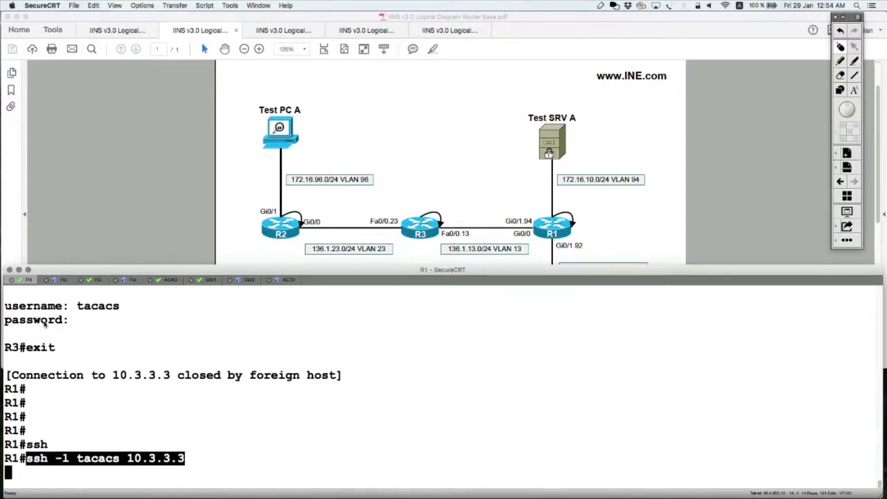
{"action": "left_click", "coordinate": [61, 280]}
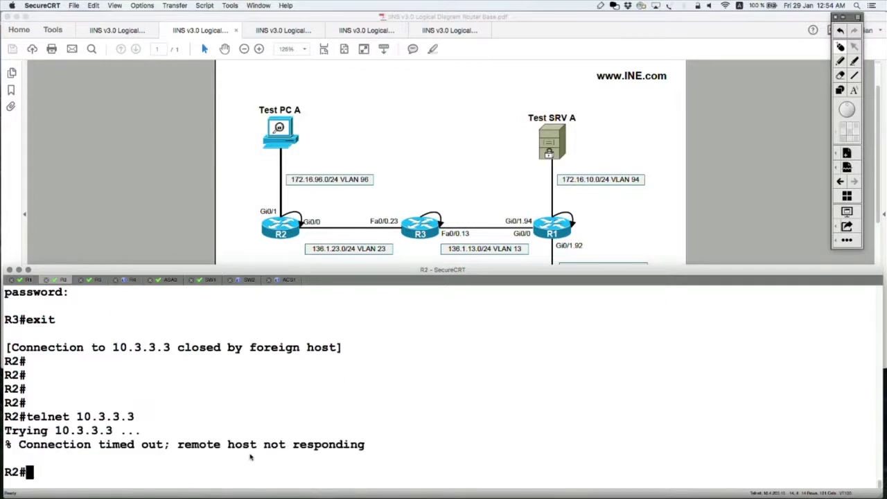
{"action": "key", "text": "super+v"}
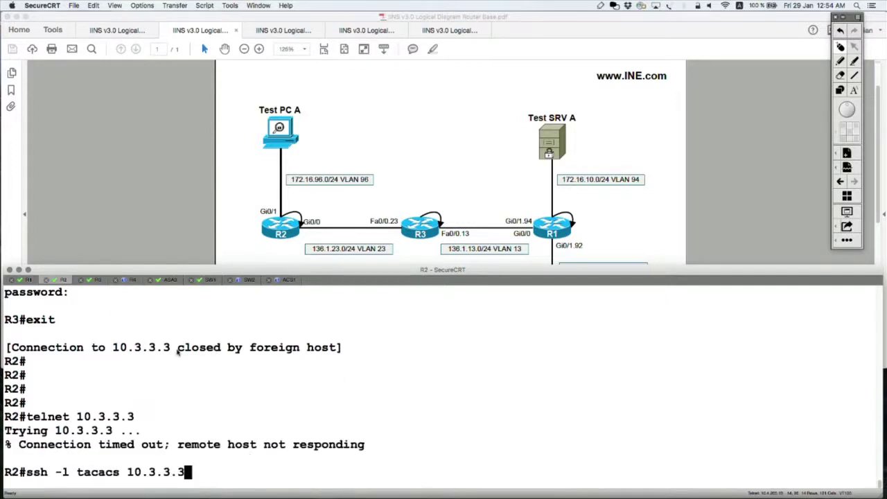
{"action": "key", "text": "Return"}
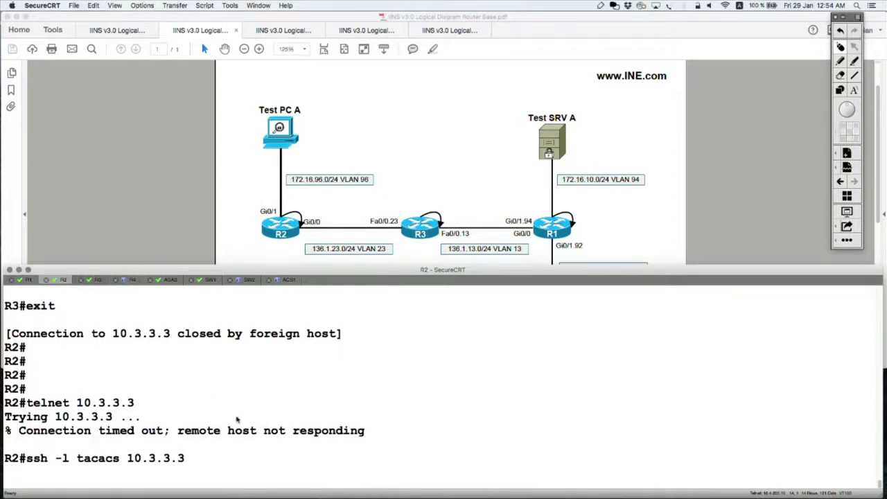
Step: On R3, highlight the Host counter row and recall the vty configuration command
{"action": "key", "text": "ctrl+Tab"}
{"action": "scroll", "coordinate": [254, 354], "scroll_direction": "up", "scroll_amount": 3}
{"action": "left_click_drag", "start_coordinate": [275, 360], "coordinate": [1, 363]}
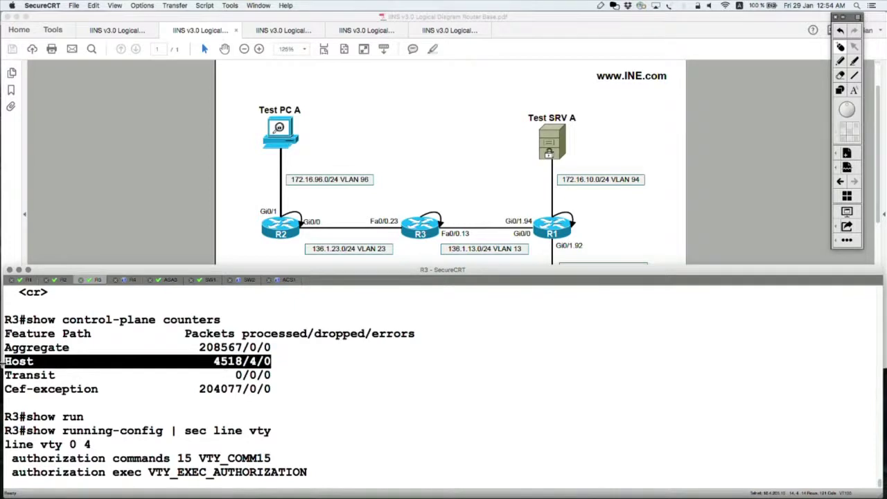
{"action": "key", "text": "Return"}
{"action": "key", "text": "Return"}
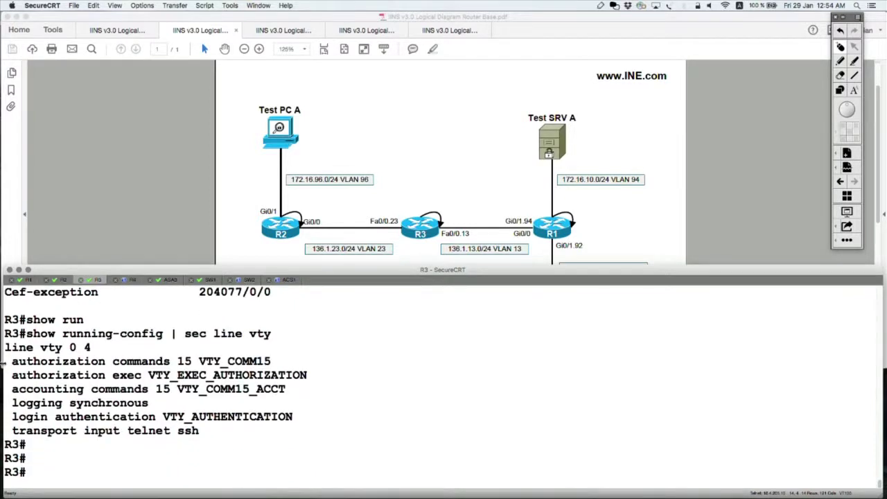
{"action": "key", "text": "Return"}
{"action": "key", "text": "Return"}
{"action": "key", "text": "Up"}
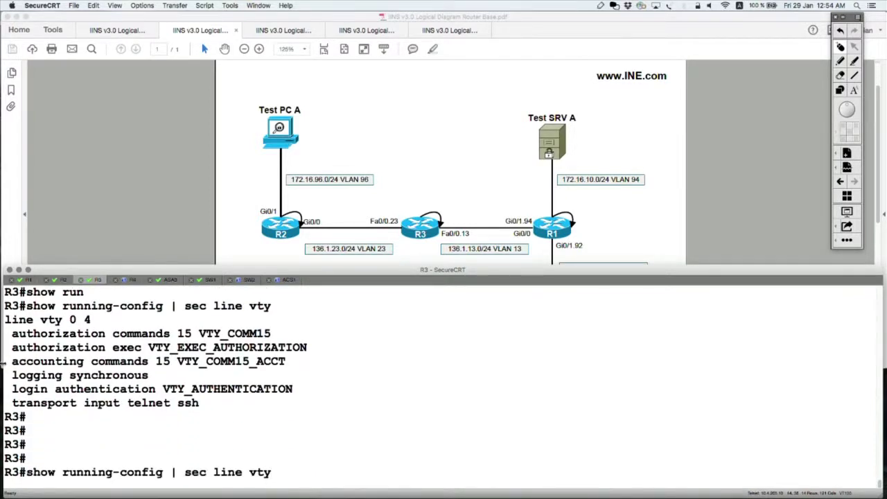
Step: On R3, rerun host features and control-plane counters, highlighting 12 dropped host packets
{"action": "key", "text": "Up"}
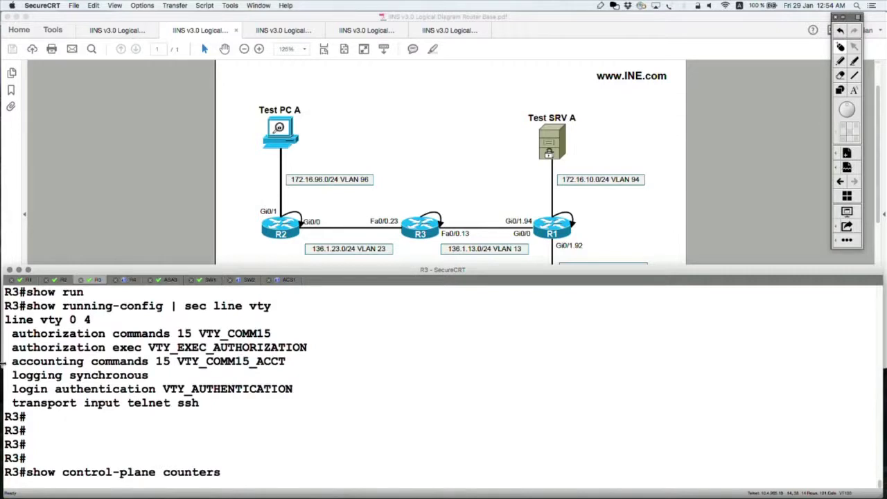
{"action": "key", "text": "Up"}
{"action": "key", "text": "Return"}
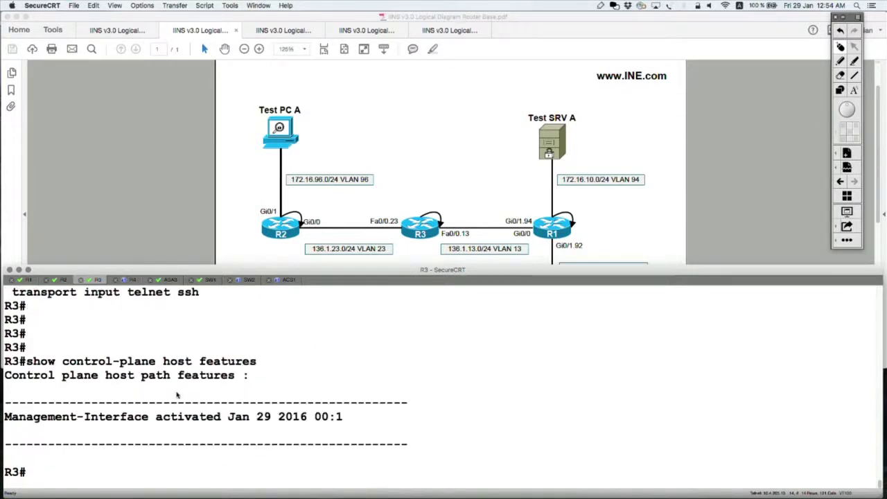
{"action": "key", "text": "Up"}
{"action": "key", "text": "Up"}
{"action": "key", "text": "Up"}
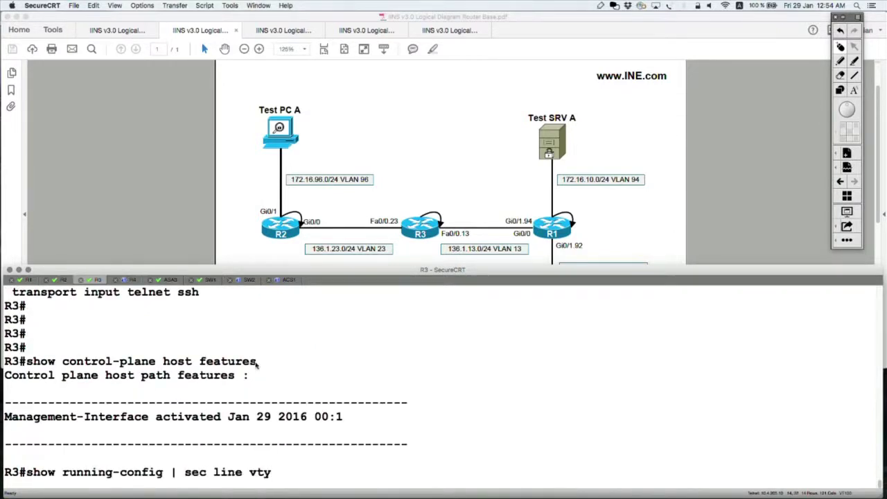
{"action": "key", "text": "Down"}
{"action": "key", "text": "Down"}
{"action": "key", "text": "Up"}
{"action": "key", "text": "Up"}
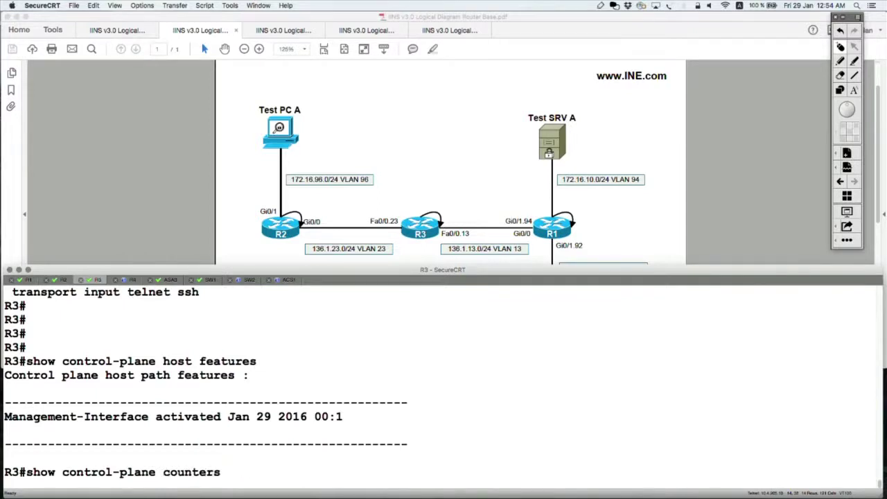
{"action": "key", "text": "Return"}
{"action": "double_click", "coordinate": [255, 416]}
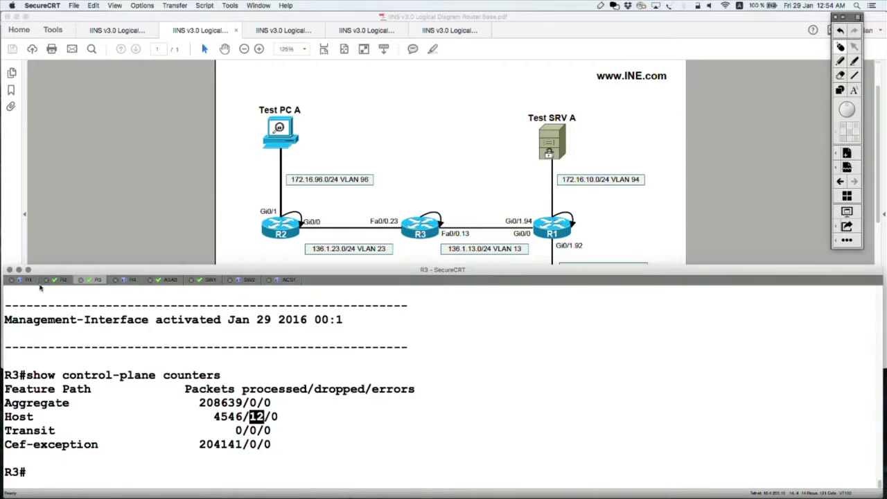
Step: Highlight the ssh commands on R1 and R2, where R2 got no reply, then return to R3
{"action": "left_click", "coordinate": [27, 280]}
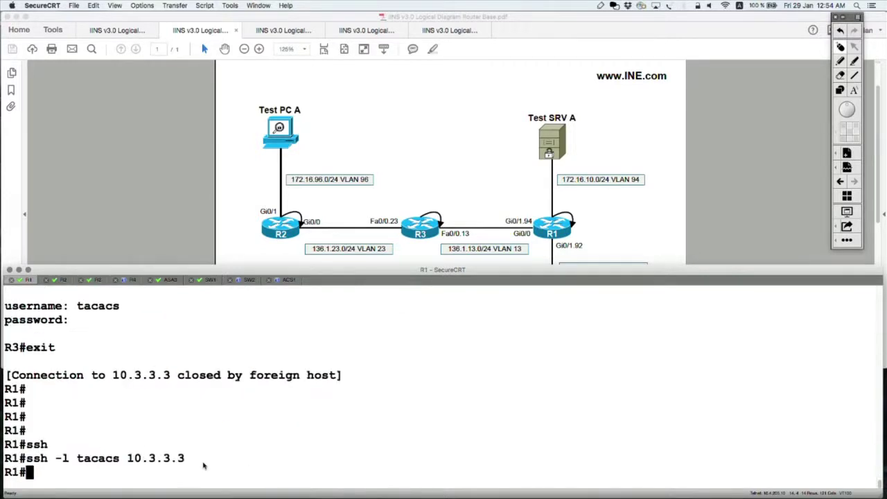
{"action": "left_click_drag", "start_coordinate": [205, 464], "coordinate": [13, 461]}
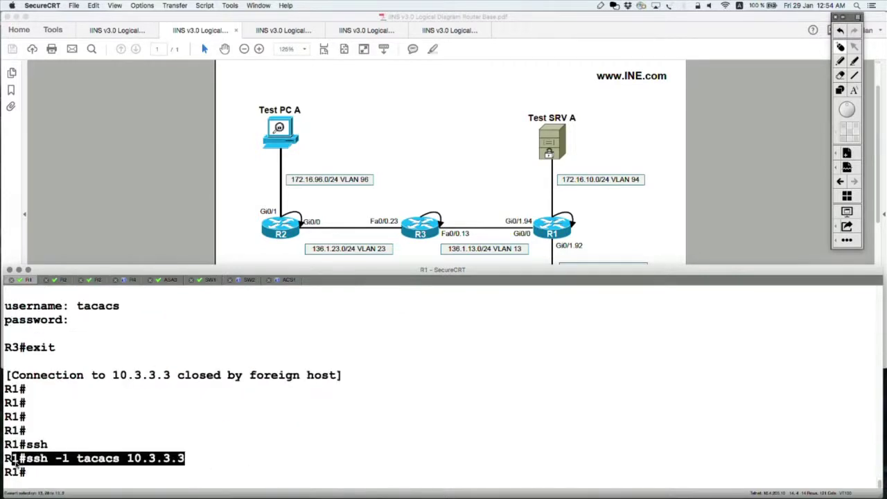
{"action": "left_click", "coordinate": [62, 280]}
{"action": "key", "text": "Return"}
{"action": "left_click_drag", "start_coordinate": [186, 444], "coordinate": [3, 444]}
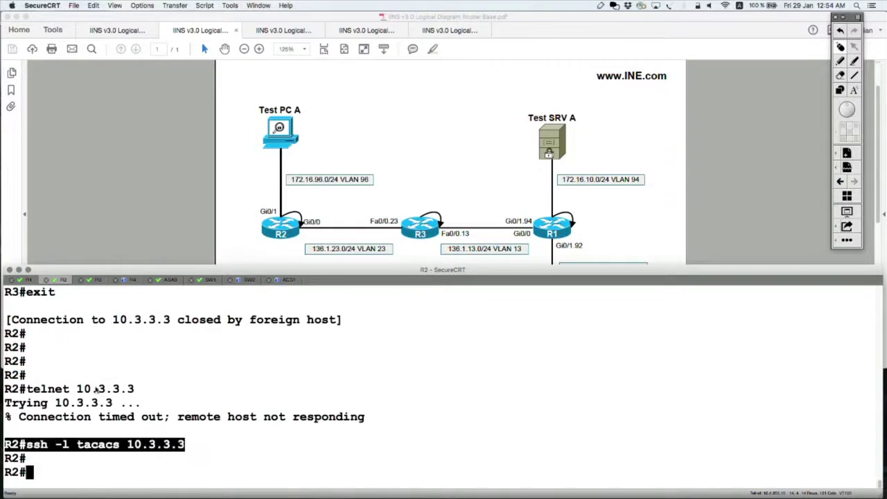
{"action": "left_click", "coordinate": [96, 280]}
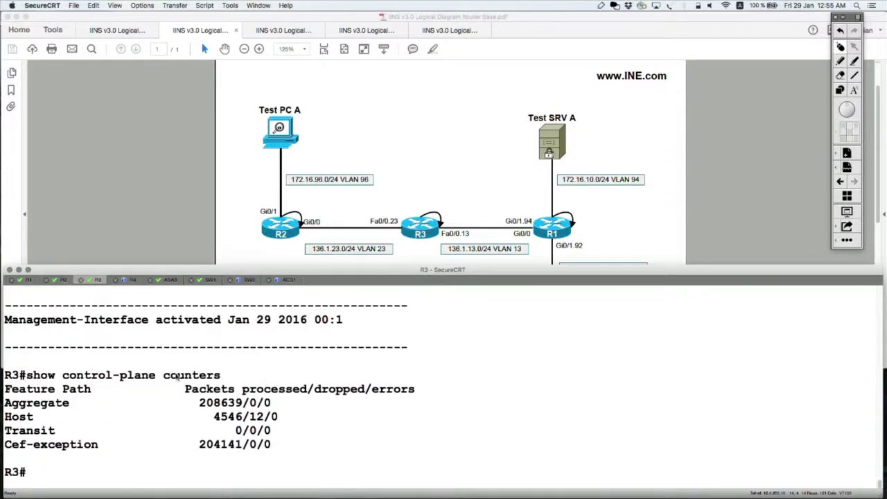
Step: Display R3's control-plane configuration with 'show run | sec control-plane'
{"action": "type", "text": "show run"}
{"action": "key", "text": "Tab"}
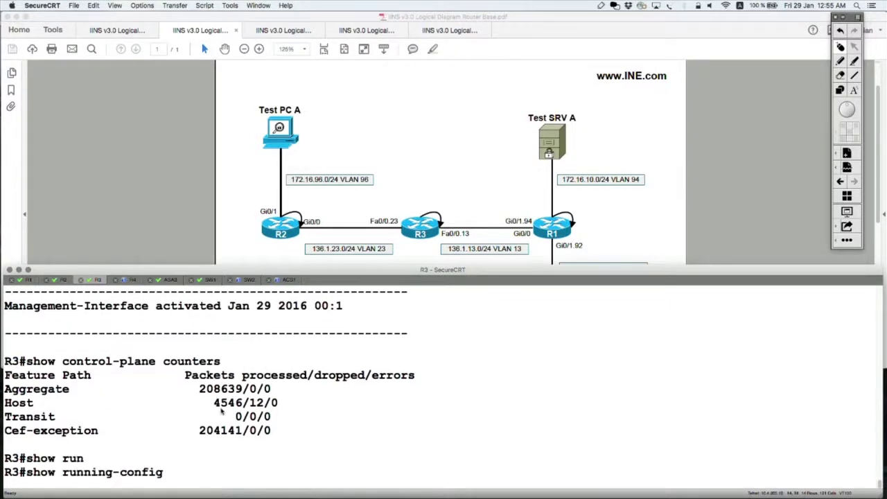
{"action": "type", "text": "| sec control-plane"}
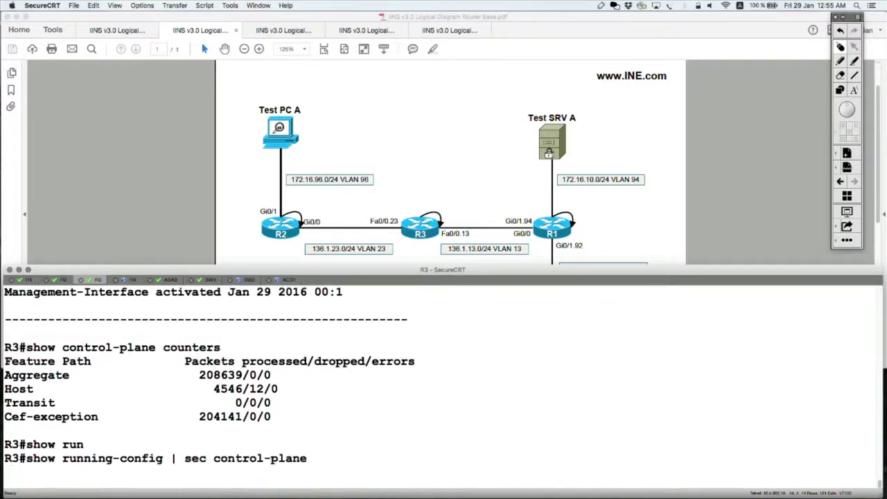
{"action": "key", "text": "Return"}
Step: In conf t, re-paste the control-plane host lines with ssh appended so Fa0/0.13 allows telnet and ssh
{"action": "type", "text": "conf t"}
{"action": "key", "text": "Return"}
{"action": "left_click_drag", "start_coordinate": [394, 418], "coordinate": [5, 402]}
{"action": "right_click", "coordinate": [287, 389]}
{"action": "type", "text": "ssh"}
{"action": "key", "text": "Return"}
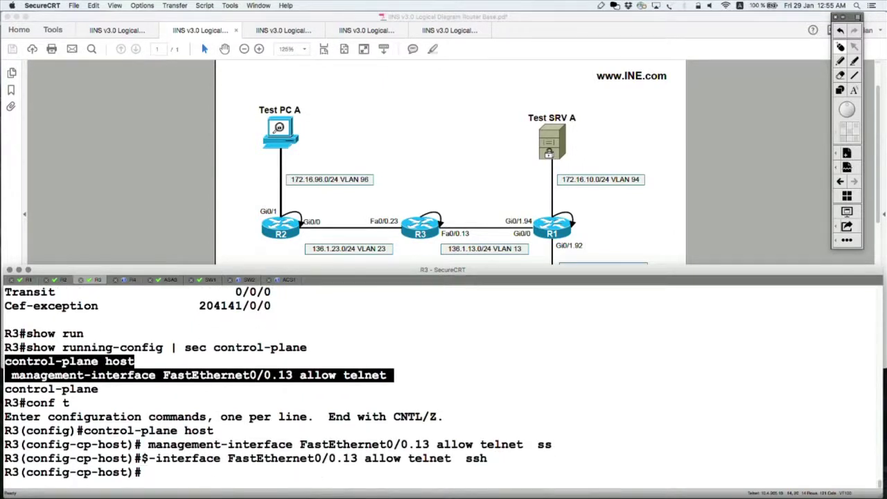
{"action": "left_click_drag", "start_coordinate": [364, 458], "coordinate": [229, 458]}
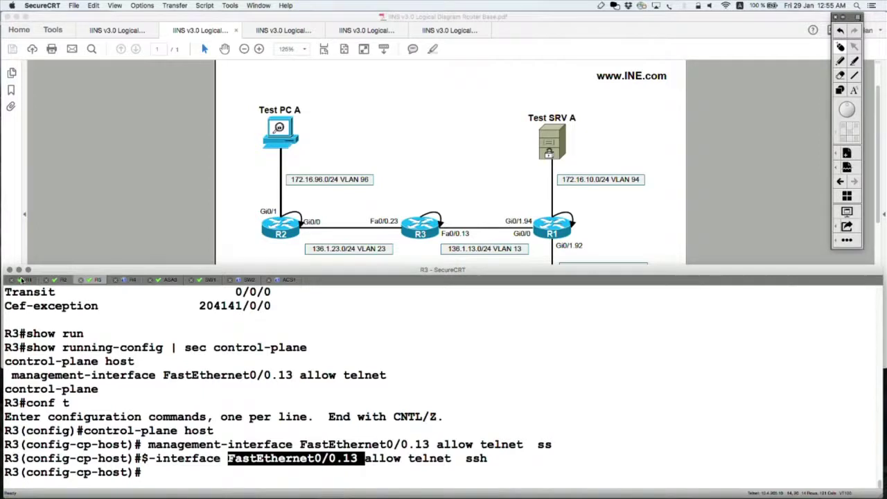
{"action": "left_click", "coordinate": [21, 280]}
Step: From R1, rerun 'ssh -l tacacs 10.3.3.3' and log in to R3
{"action": "key", "text": "Return"}
{"action": "key", "text": "Return"}
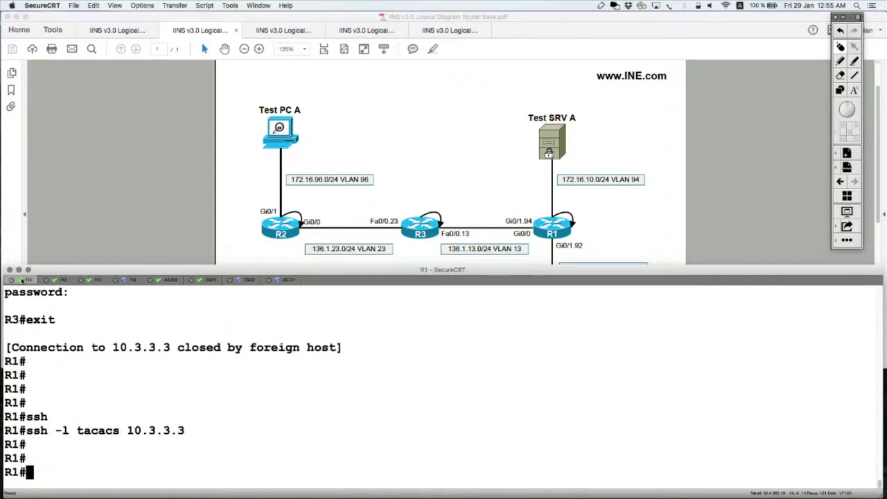
{"action": "key", "text": "Up"}
{"action": "key", "text": "Return"}
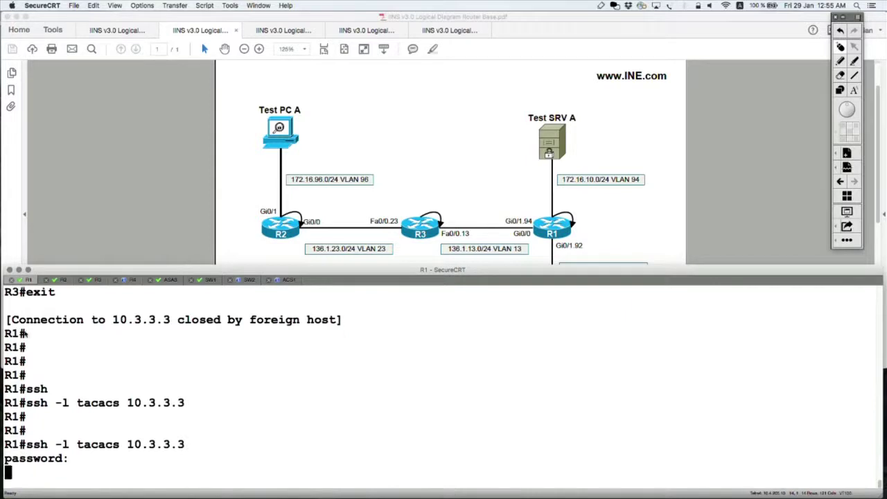
{"action": "key", "text": "Return"}
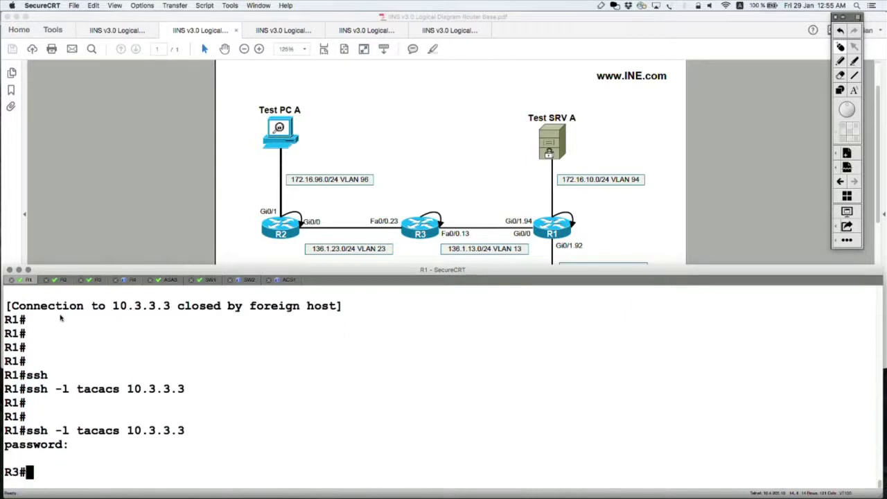
Step: From R2, rerun 'ssh -l tacacs 10.3.3.3', which still gets no response
{"action": "left_click", "coordinate": [61, 283]}
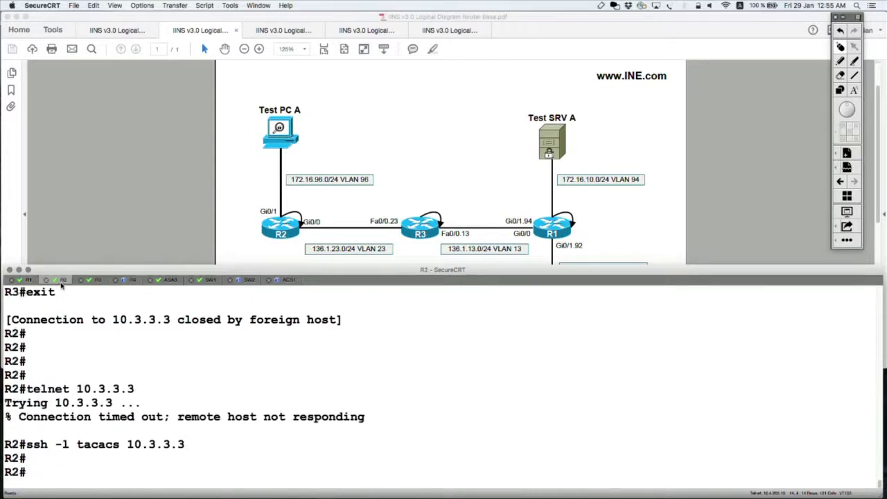
{"action": "key", "text": "Return"}
{"action": "key", "text": "Return"}
{"action": "key", "text": "Return"}
{"action": "key", "text": "Up"}
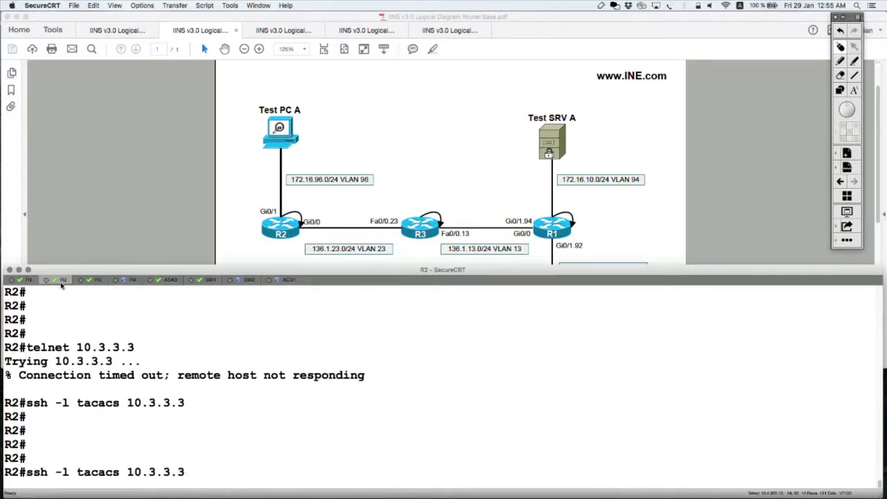
{"action": "key", "text": "Return"}
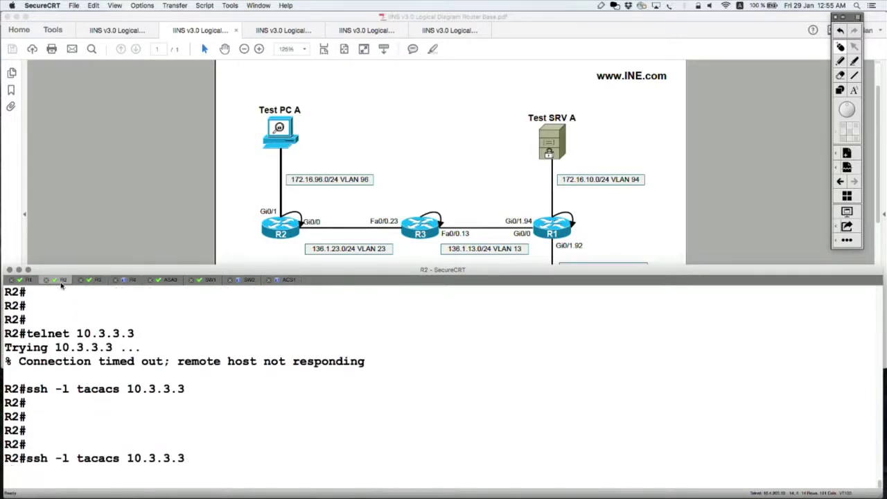
Step: Highlight R3's allow telnet ssh line, R1's successful SSH login and R2's unanswered ssh command
{"action": "left_click", "coordinate": [128, 281]}
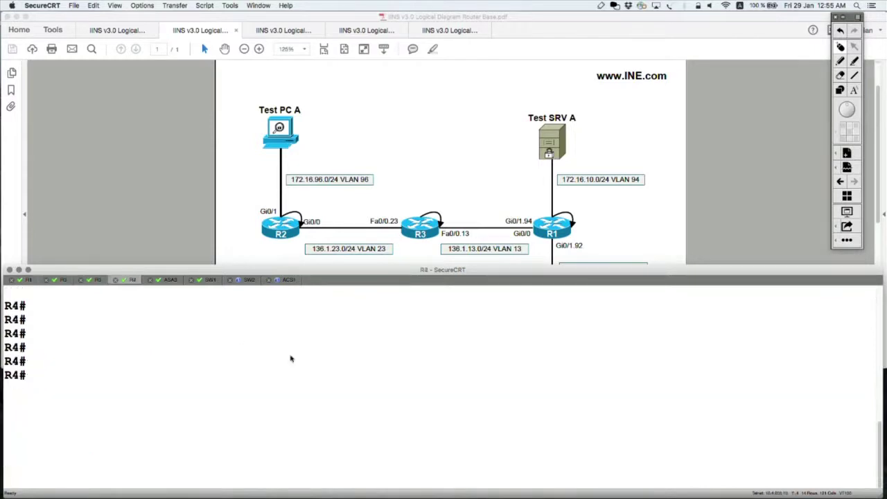
{"action": "left_click", "coordinate": [95, 279]}
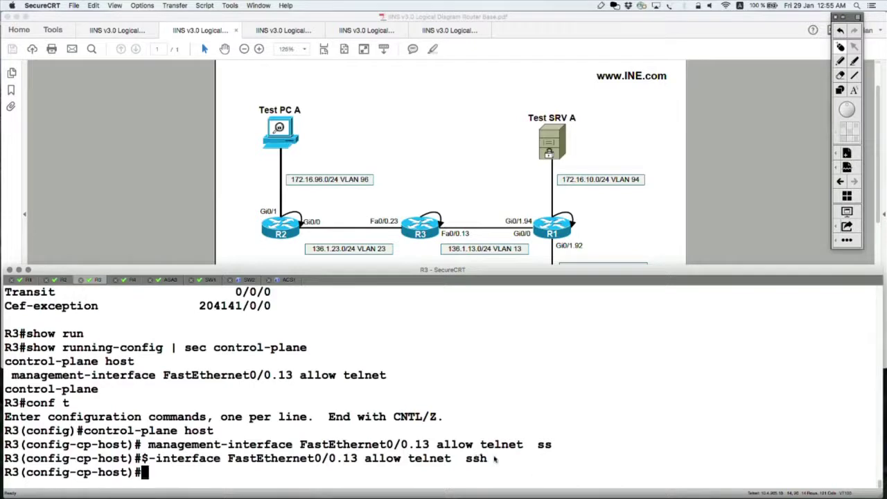
{"action": "left_click_drag", "start_coordinate": [494, 459], "coordinate": [229, 459]}
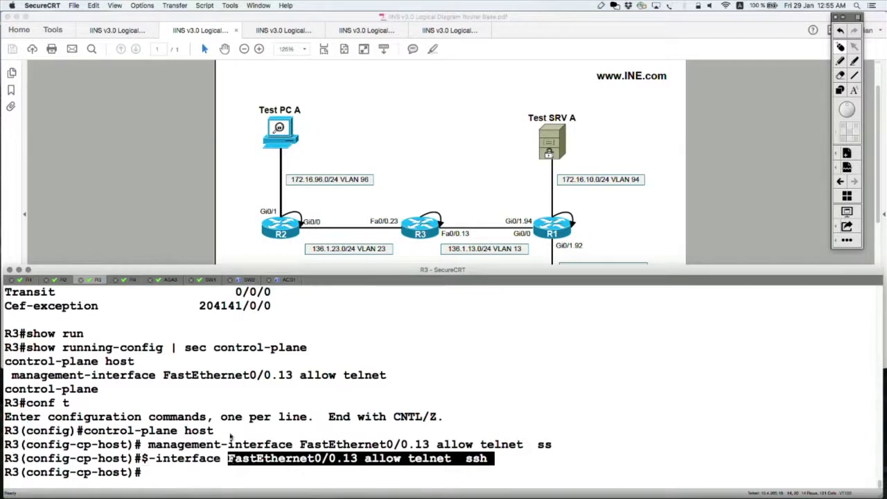
{"action": "left_click", "coordinate": [28, 279]}
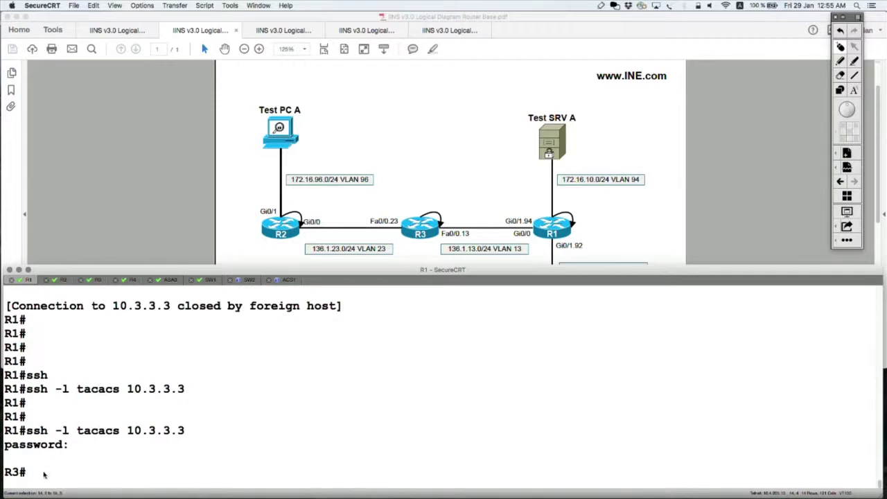
{"action": "left_click_drag", "start_coordinate": [53, 471], "coordinate": [4, 430]}
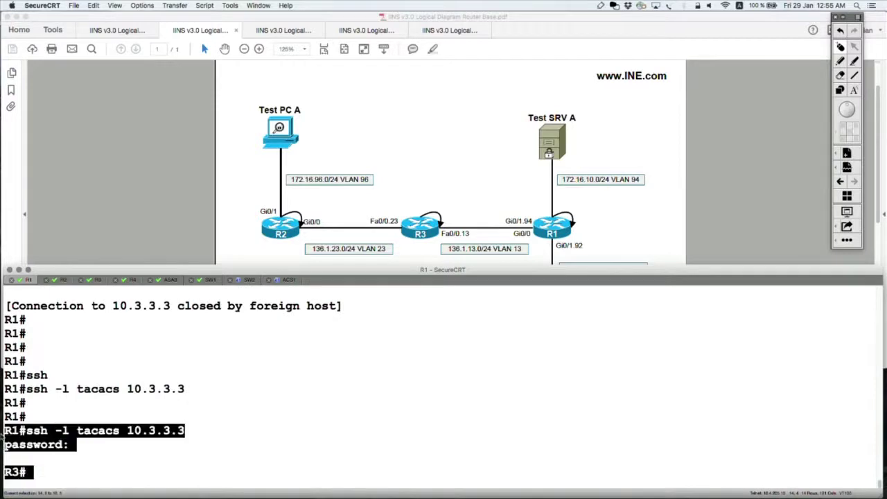
{"action": "left_click", "coordinate": [61, 280]}
{"action": "left_click_drag", "start_coordinate": [143, 479], "coordinate": [3, 460]}
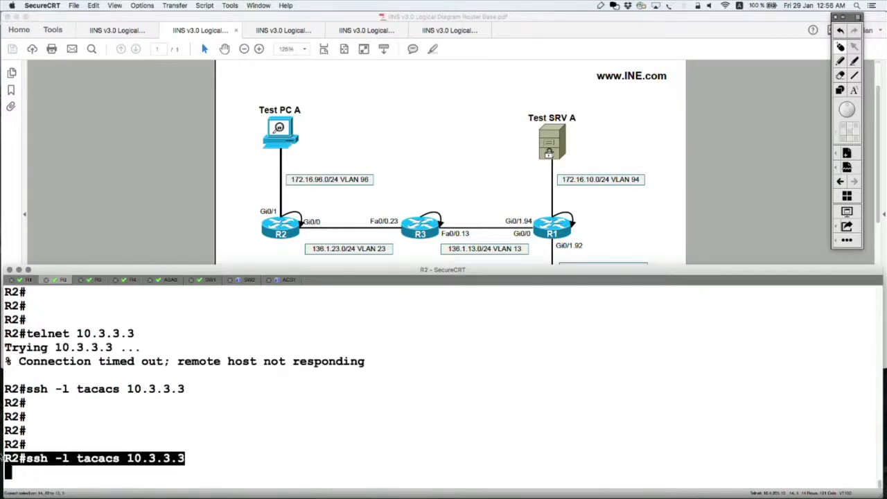
{"action": "left_click", "coordinate": [97, 279]}
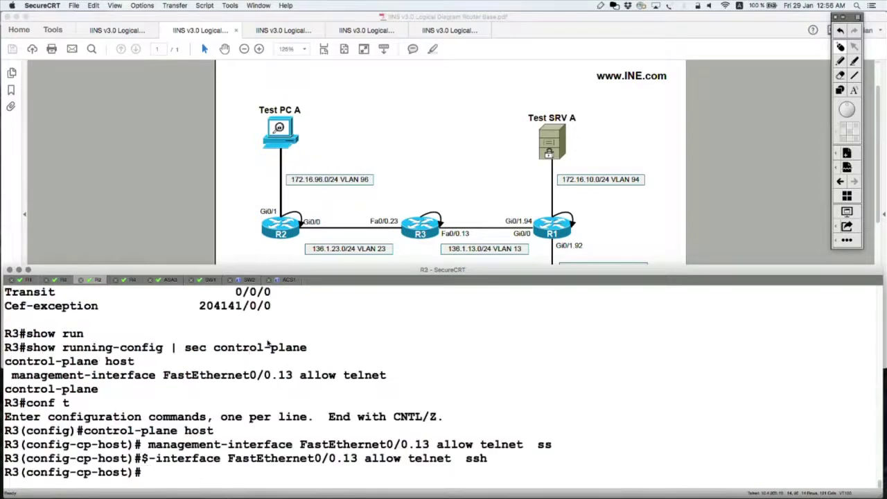
Step: Note the earlier 12 dropped Host packets, then exit configuration mode on R3 with Ctrl+Z
{"action": "scroll", "coordinate": [269, 344], "scroll_direction": "up", "scroll_amount": 3}
{"action": "left_click_drag", "start_coordinate": [266, 360], "coordinate": [249, 361]}
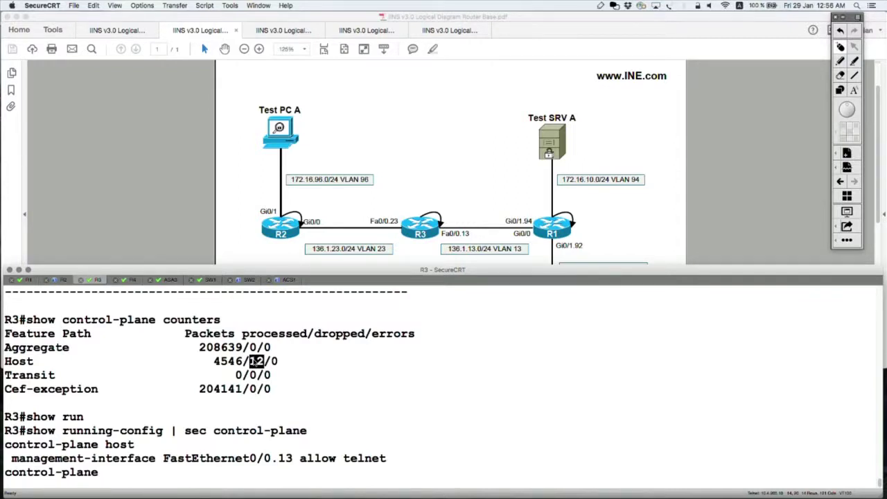
{"action": "key", "text": "Return"}
{"action": "key", "text": "Return"}
{"action": "key", "text": "Return"}
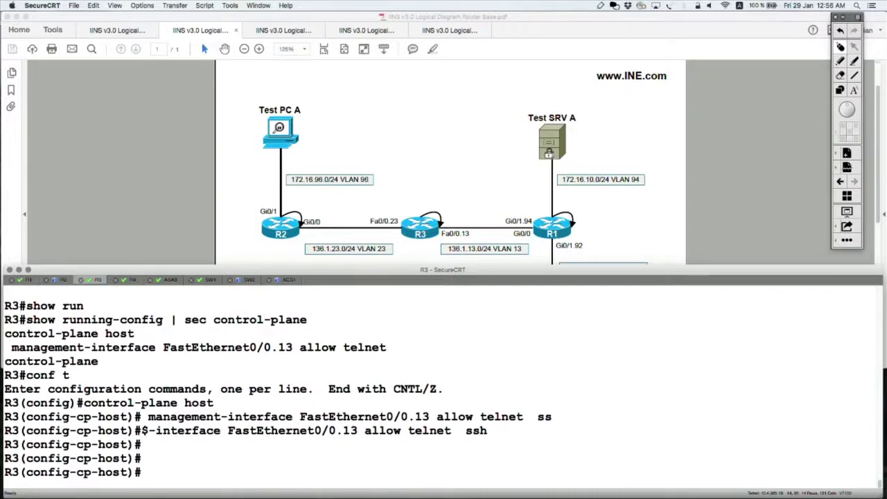
{"action": "key", "text": "ctrl+z"}
Step: Rerun 'show control-plane counters' and highlight the Host row, now at 16 dropped
{"action": "key", "text": "Up"}
{"action": "key", "text": "Up"}
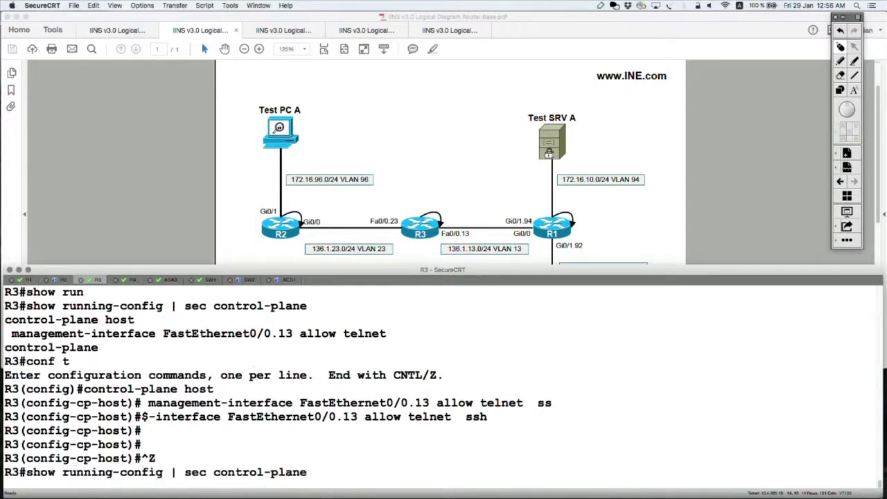
{"action": "key", "text": "Up"}
{"action": "key", "text": "Up"}
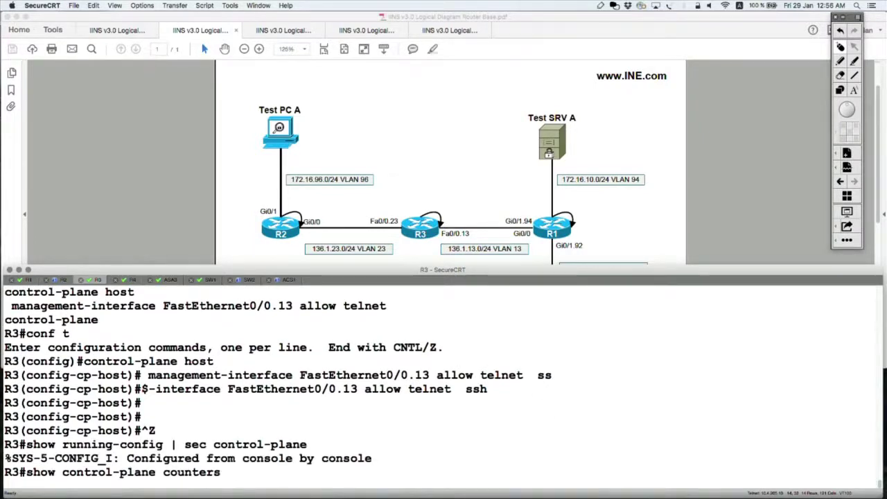
{"action": "key", "text": "Return"}
{"action": "left_click_drag", "start_coordinate": [265, 418], "coordinate": [248, 418]}
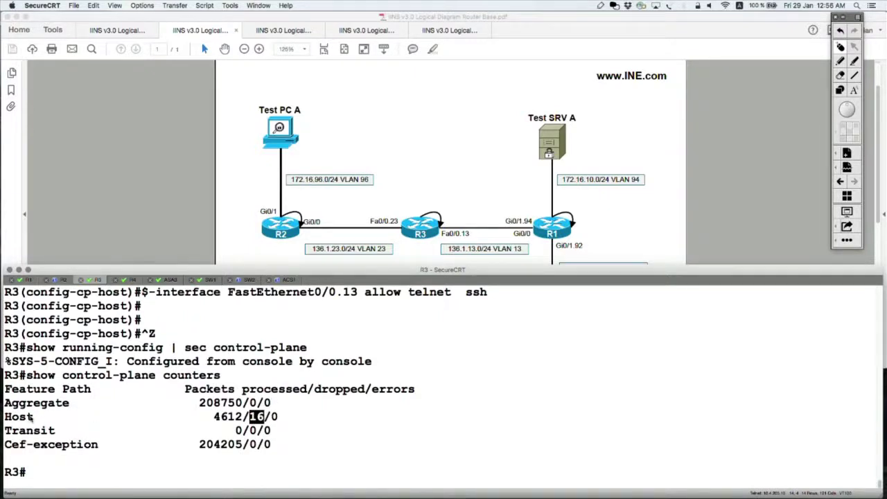
{"action": "left_click_drag", "start_coordinate": [31, 417], "coordinate": [3, 418]}
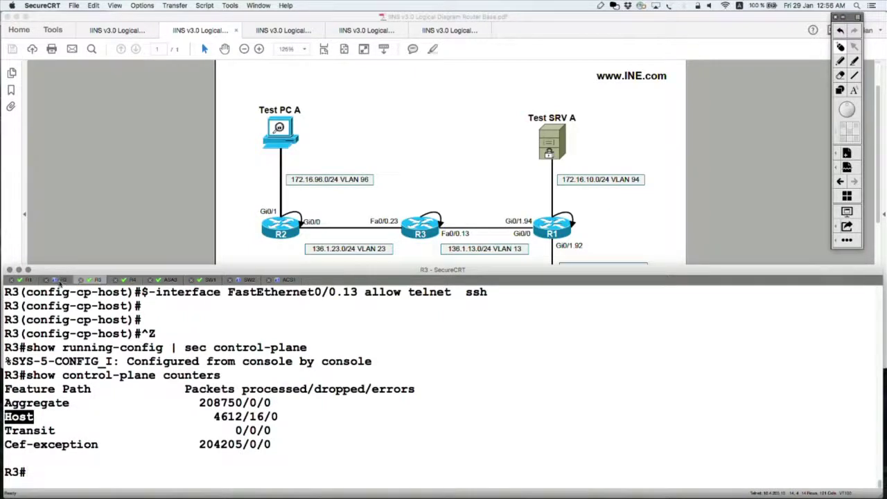
{"action": "left_click", "coordinate": [61, 277]}
Step: On R2, add blank prompt lines and highlight the unconnected 'ssh -l tacacs 10.3.3.3' line
{"action": "left_click_drag", "start_coordinate": [186, 458], "coordinate": [4, 459]}
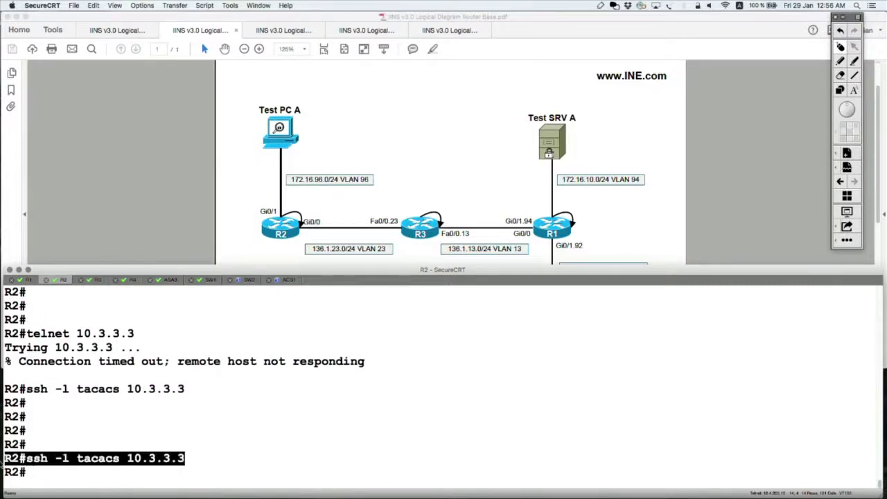
{"action": "key", "text": "Return"}
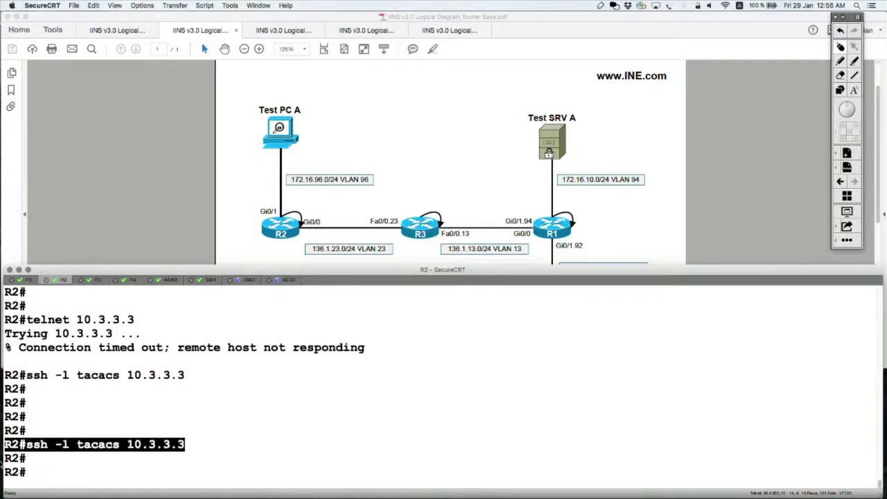
{"action": "key", "text": "Return"}
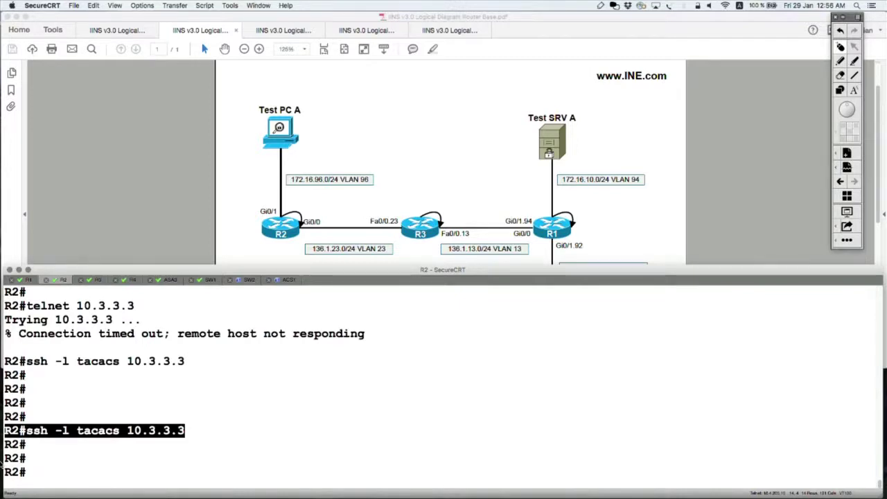
{"action": "left_click", "coordinate": [199, 471]}
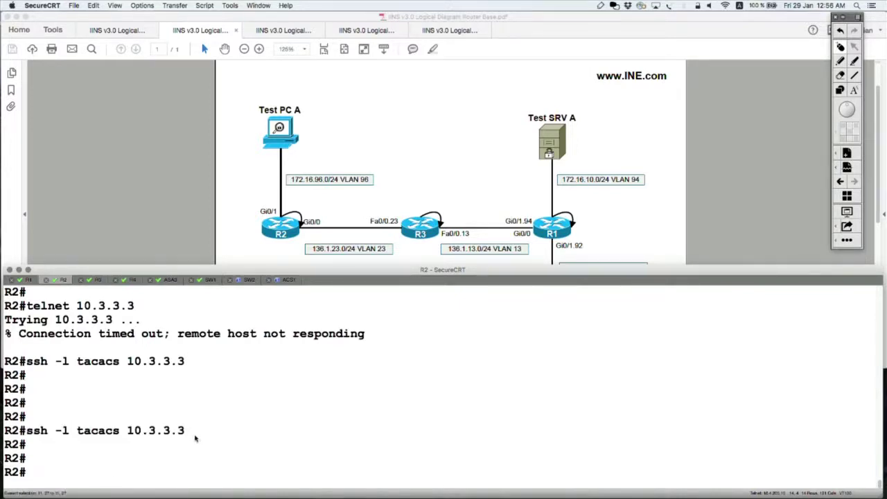
{"action": "left_click_drag", "start_coordinate": [193, 432], "coordinate": [2, 430]}
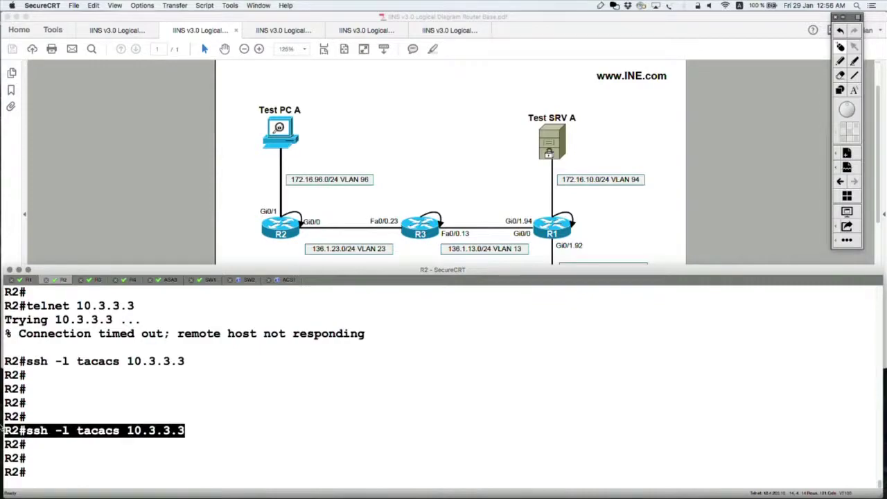